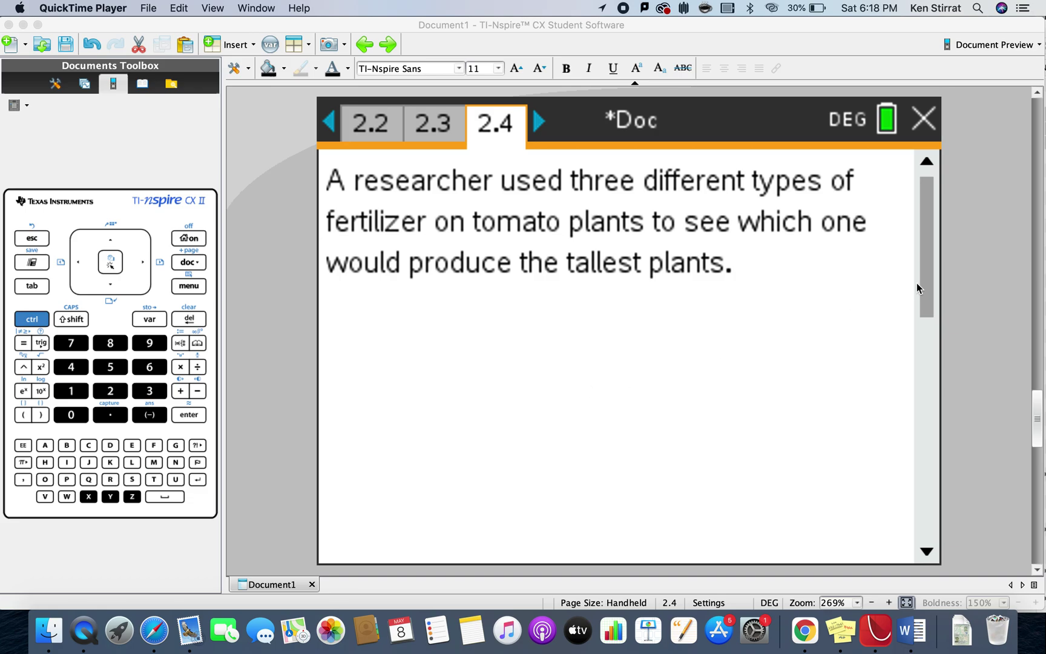
Step: Scroll page 2.4 down to show the ANOVA heading and the H0 and HA hypotheses
drag(923, 284, 924, 415)
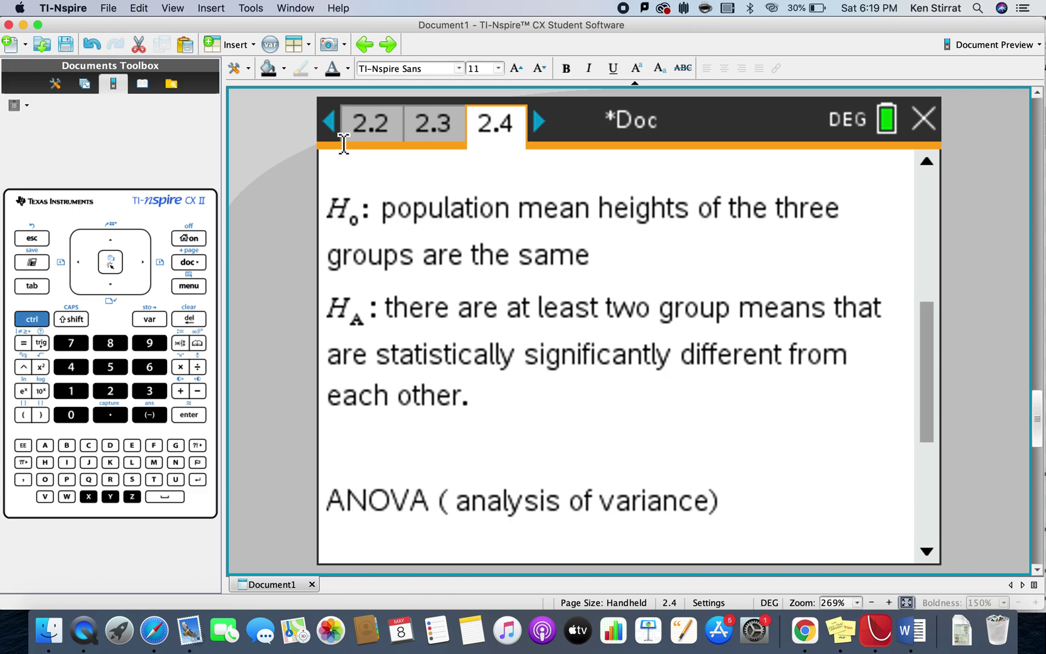
Step: Go back to page 2.1 and check the first h1, h2 and h3 values
click(329, 121)
click(330, 121)
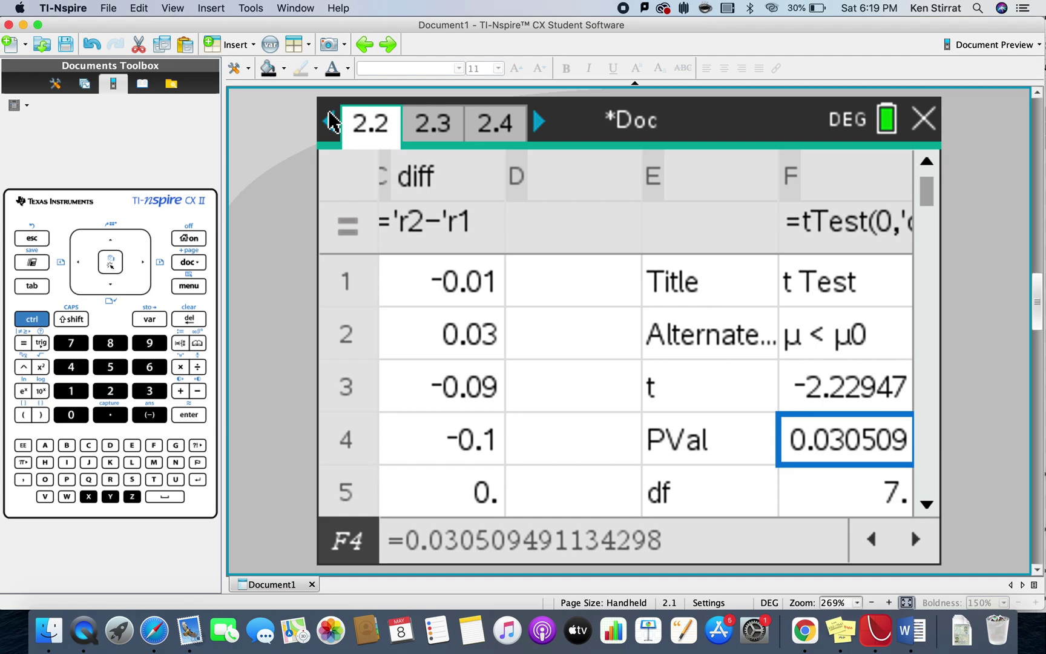
click(331, 121)
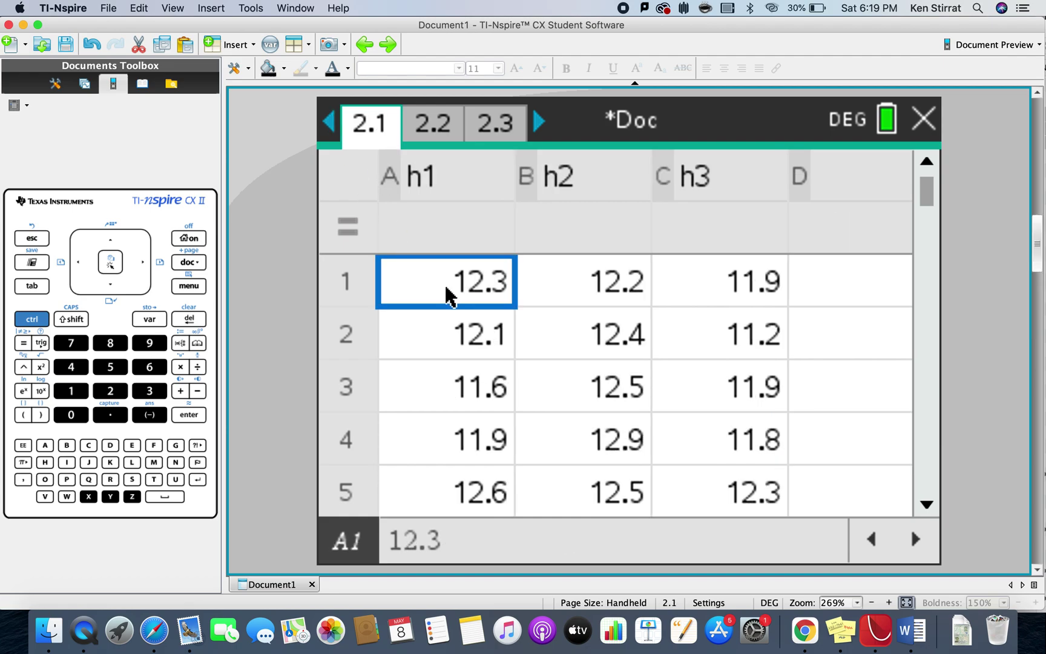
click(563, 296)
click(695, 297)
click(476, 293)
Step: Step through the h1, h2 and h3 cells to review the 8, 7 and 9 heights
key(Down)
key(Down)
key(Down)
key(Down)
key(Down)
key(Down)
key(Down)
key(Down)
key(Down)
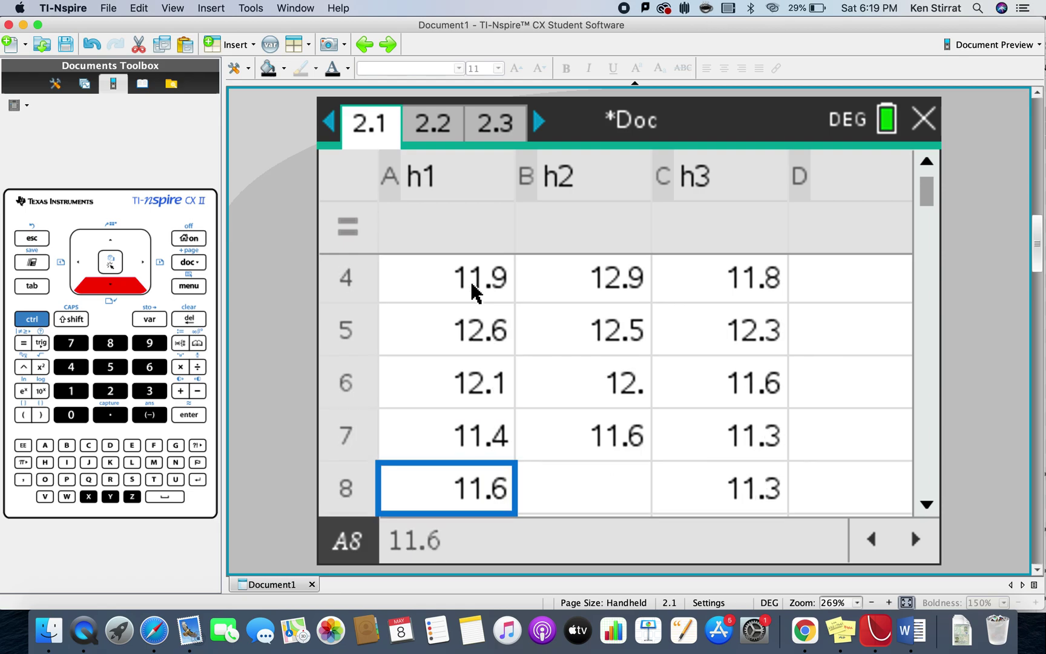
key(Up)
key(Up)
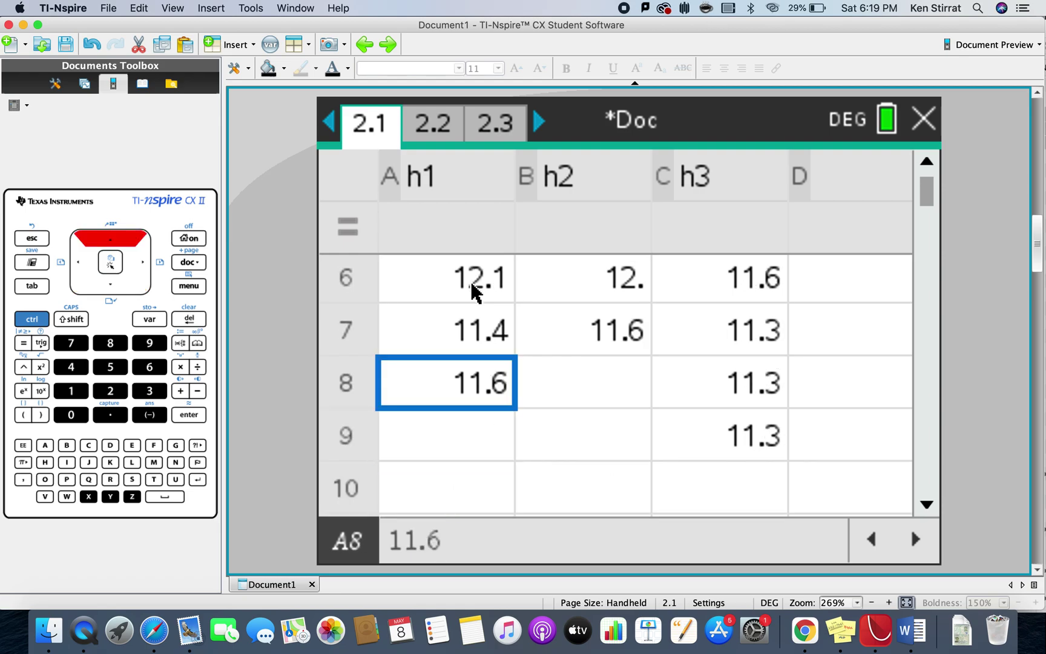
key(Up)
key(Right)
key(Right)
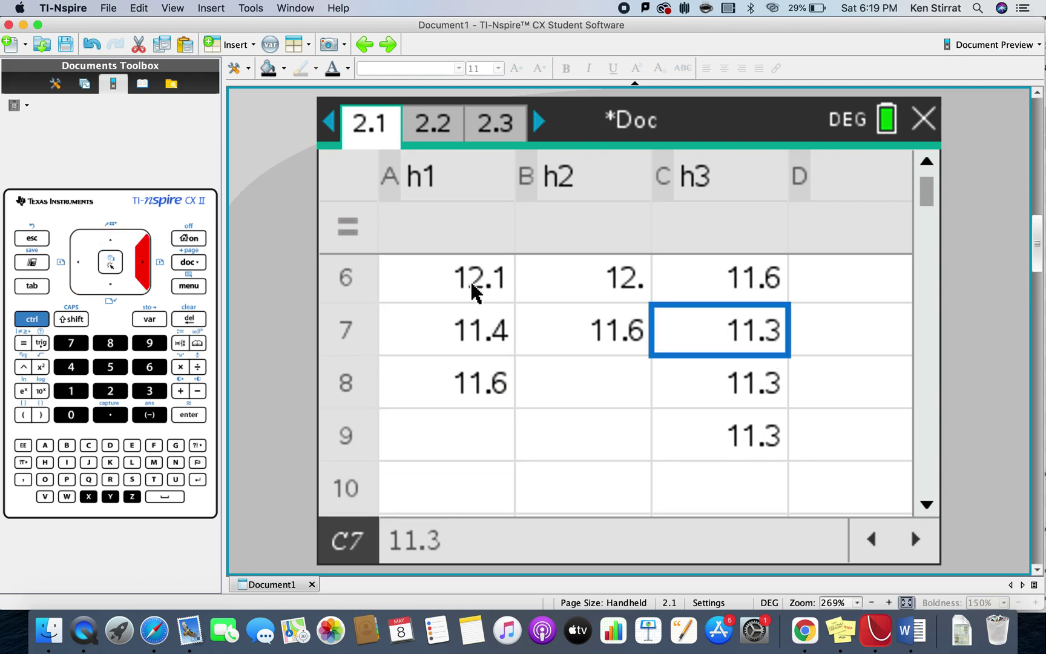
key(Down)
key(Down)
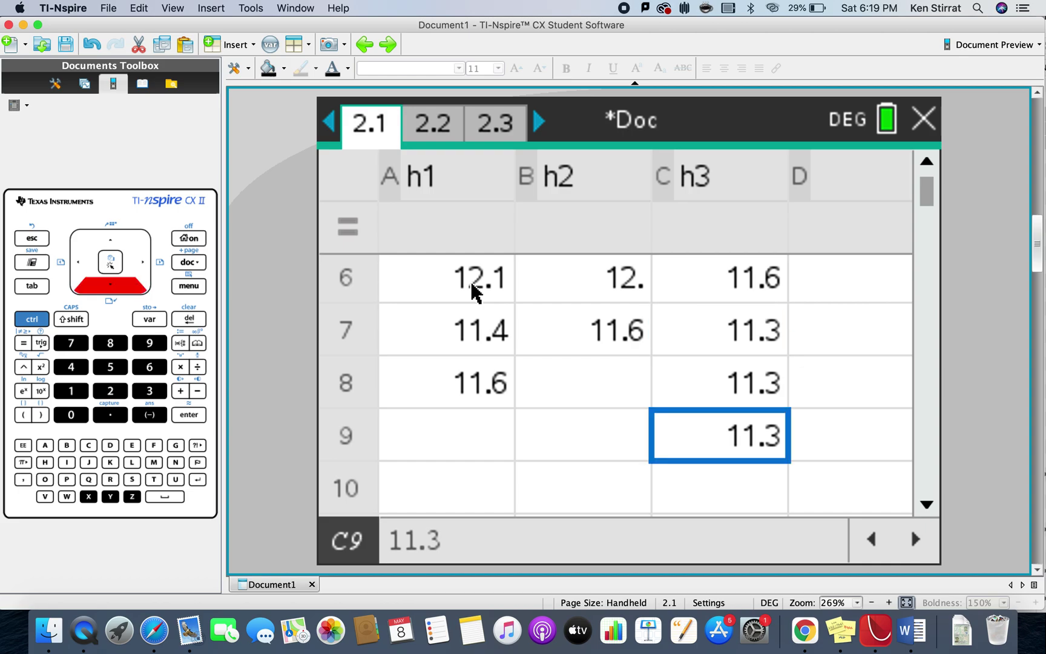
key(Left)
key(Left)
key(Up)
key(Up)
key(Up)
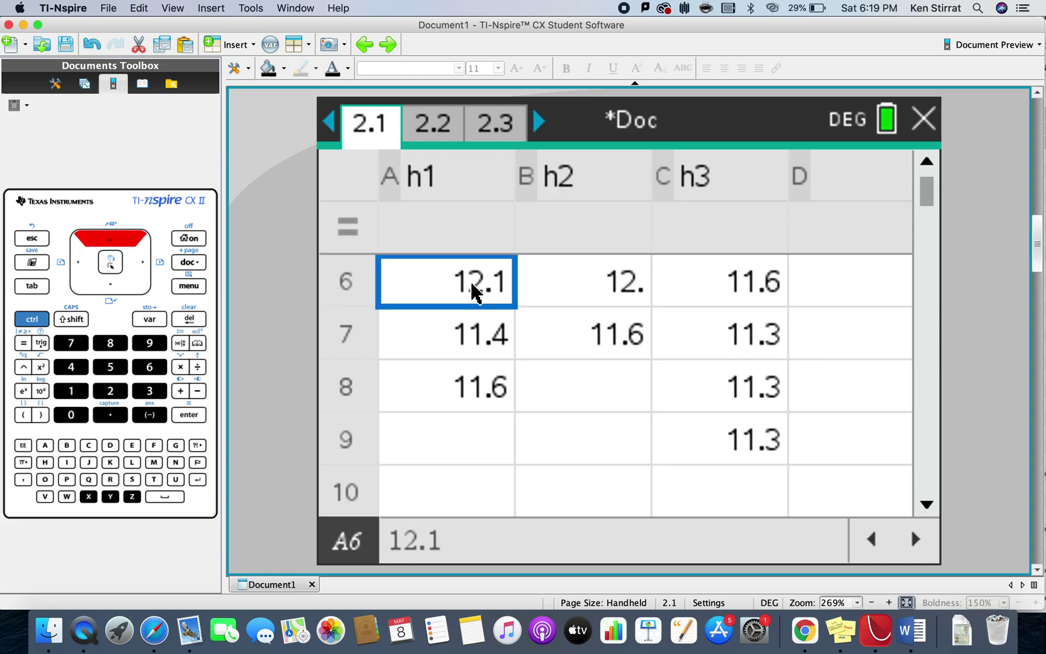
key(Up)
key(Up)
key(Up)
key(Up)
key(Up)
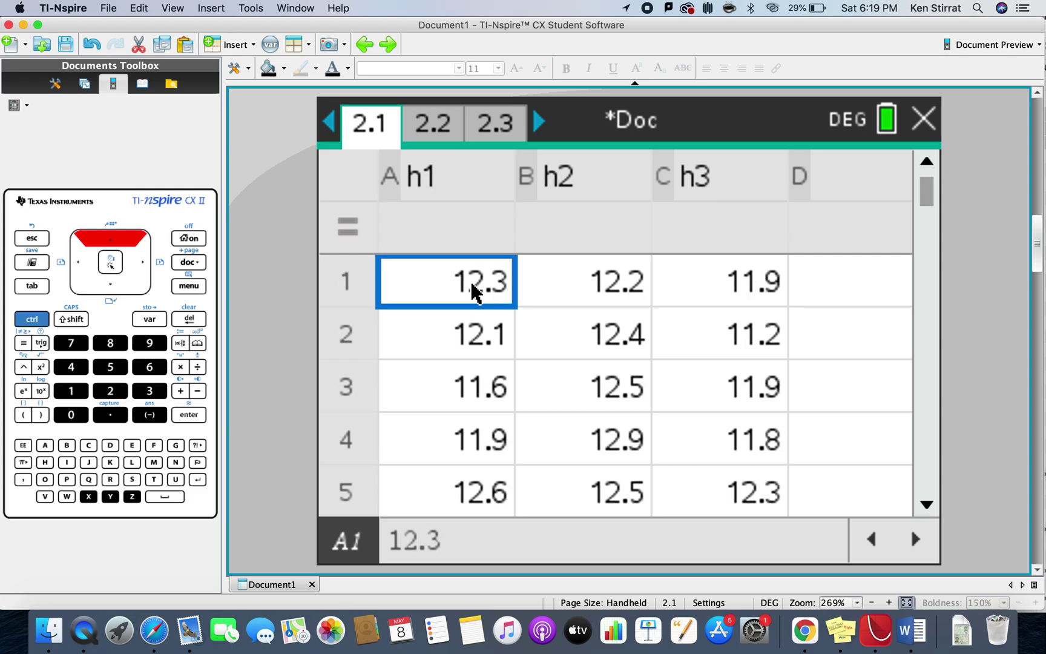
key(Up)
key(Down)
key(Down)
key(Down)
key(Down)
key(Down)
key(Down)
key(Down)
key(Down)
key(Down)
key(Down)
key(Up)
key(Up)
key(Up)
key(Up)
key(Right)
key(Down)
key(Up)
key(Up)
key(Up)
key(Up)
key(Up)
key(Up)
key(Right)
key(Down)
key(Down)
key(Down)
key(Down)
key(Down)
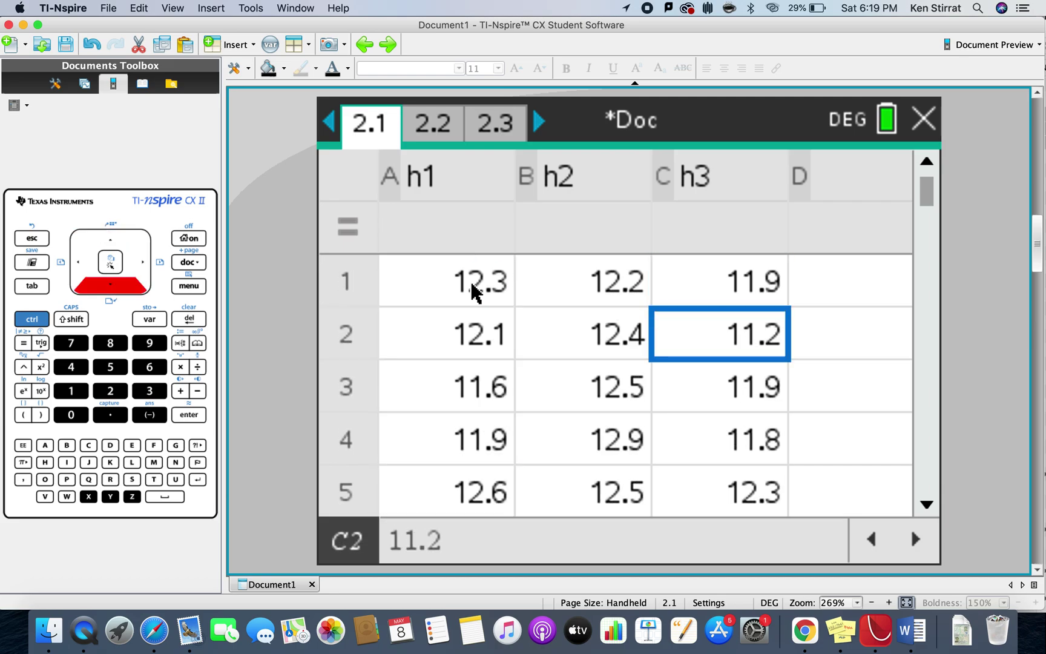
Step: Insert a new Data & Statistics page after the data page
click(189, 262)
mouse_move(574, 332)
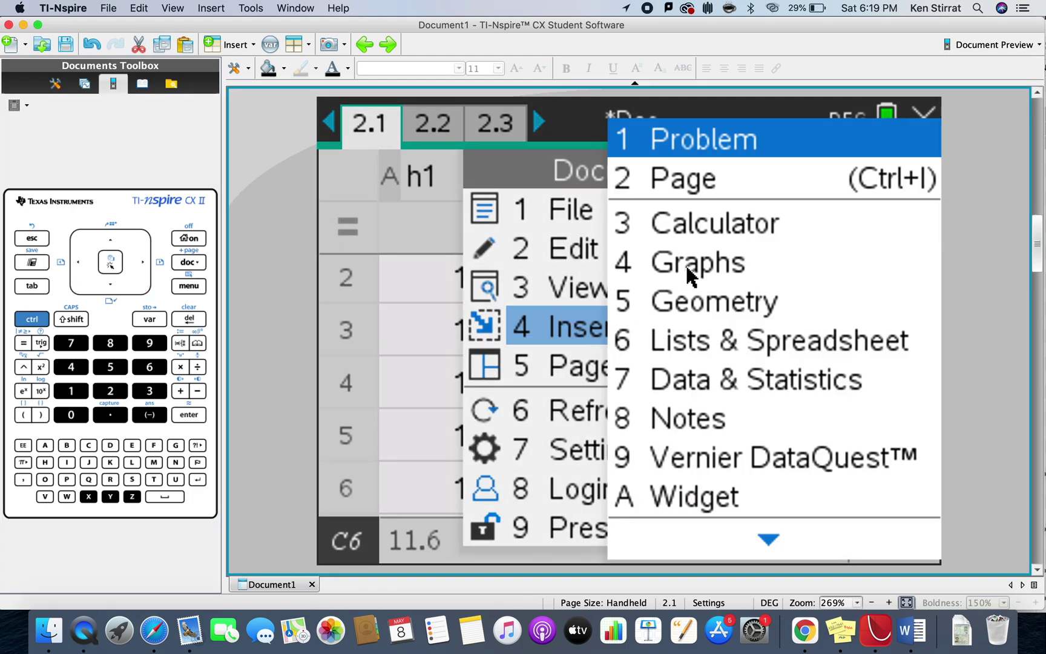
click(709, 381)
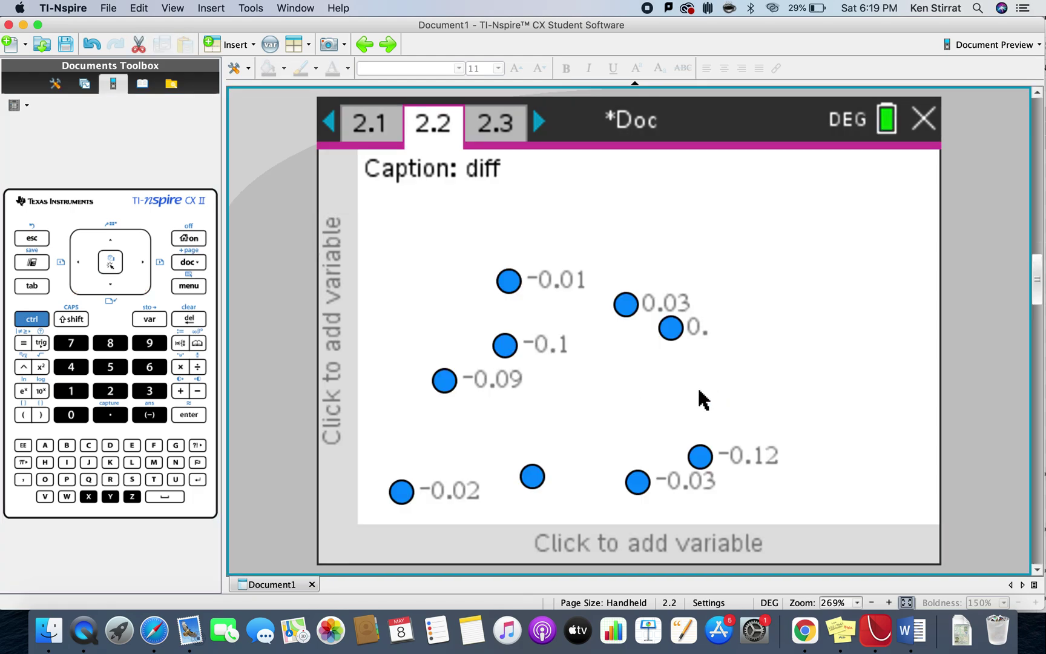
Step: Plot h1, then h2, and finally h3 as a dot plot on the horizontal axis
click(628, 549)
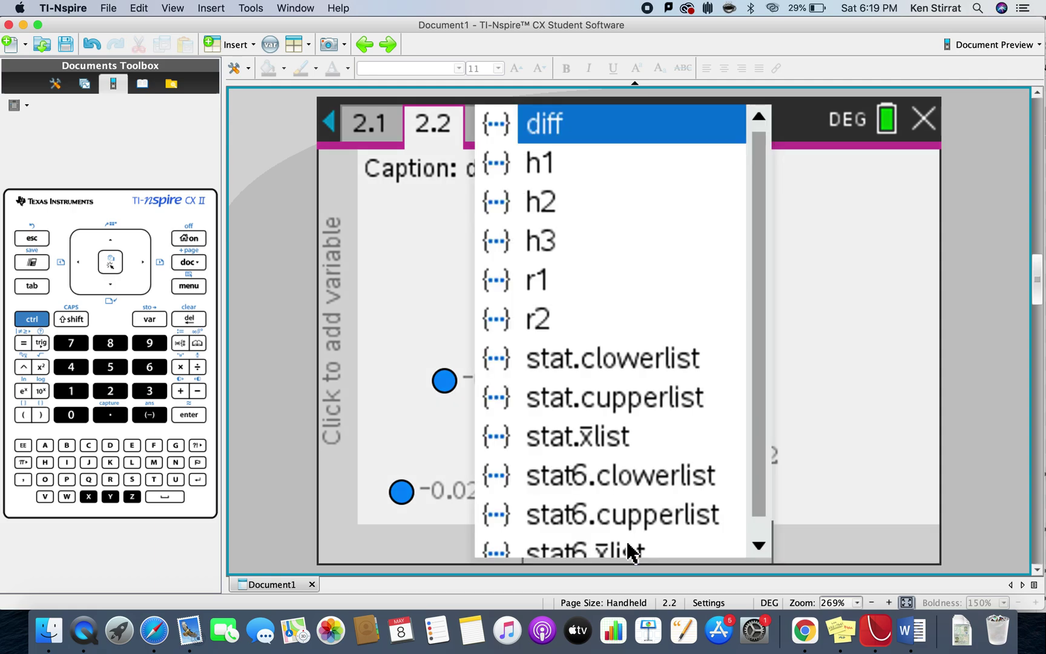
click(548, 154)
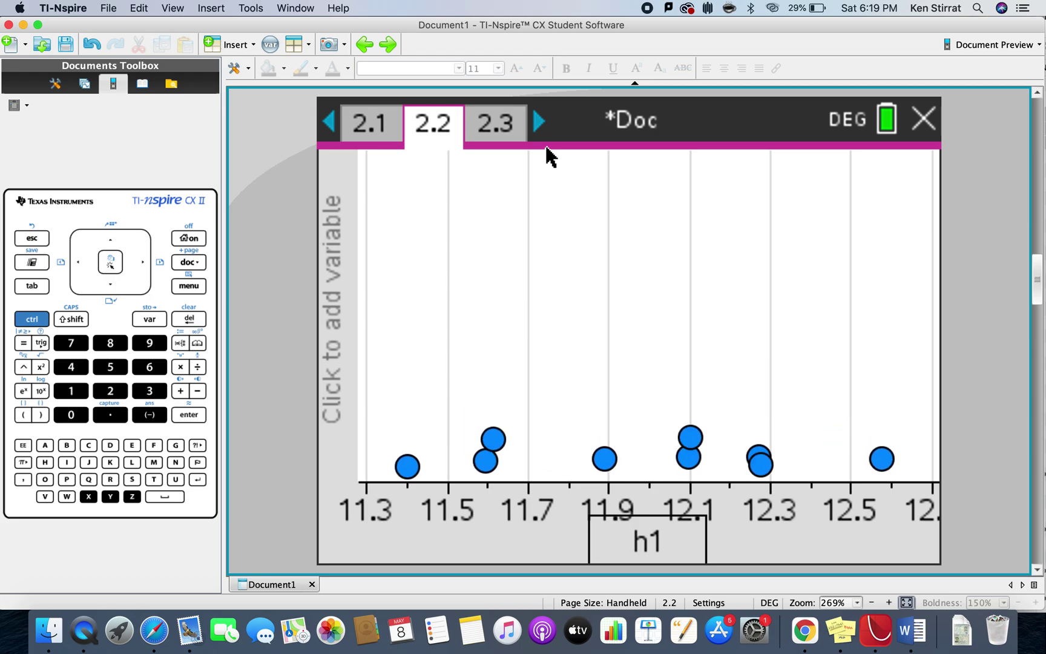
click(653, 541)
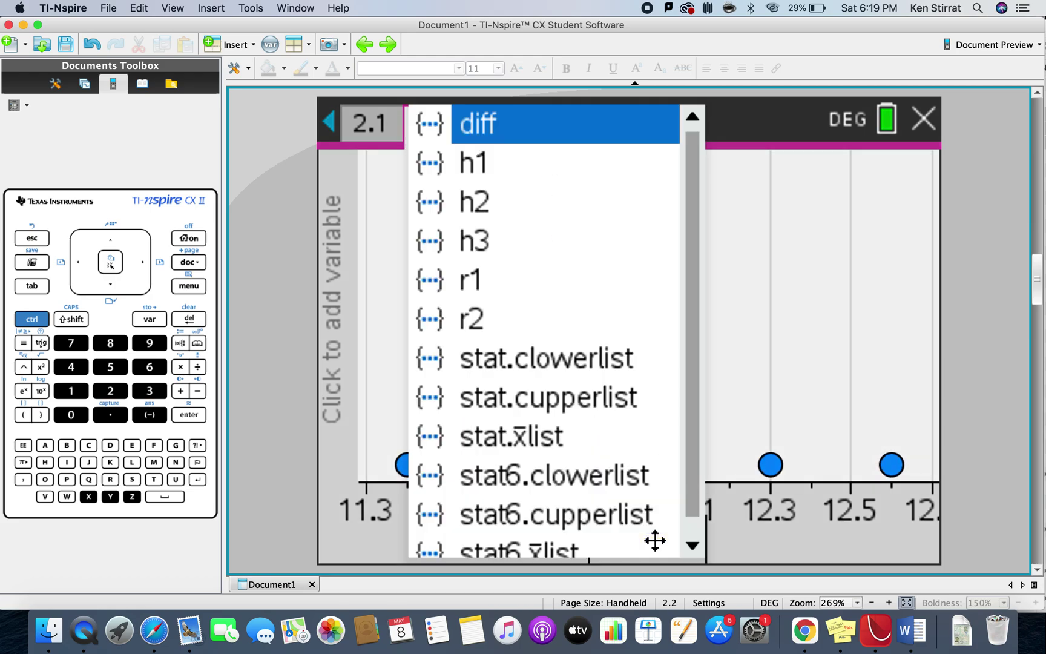
click(497, 188)
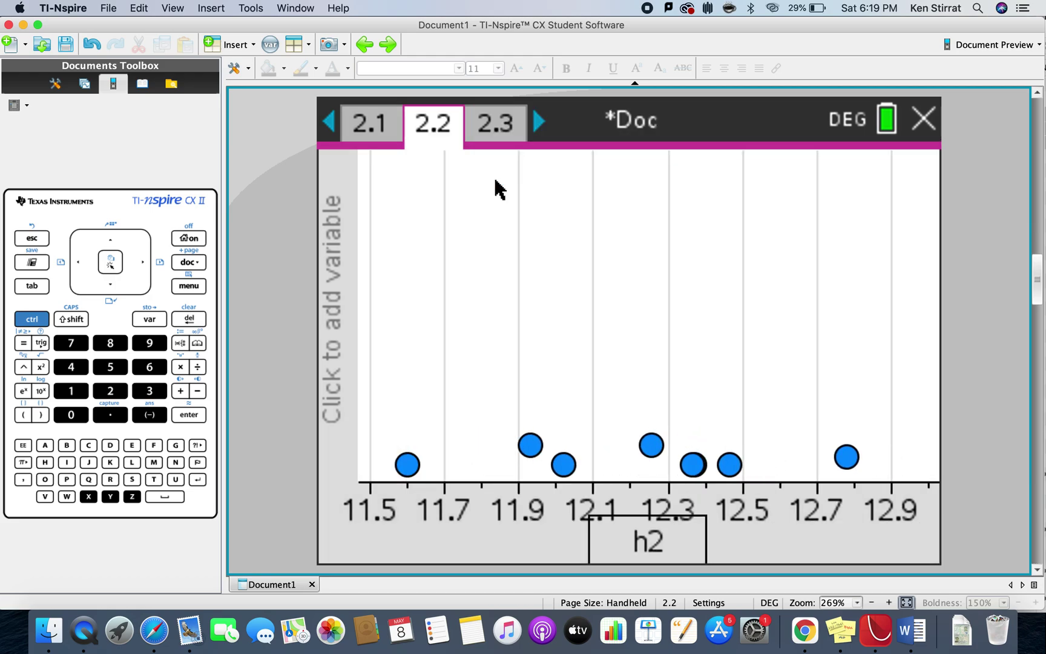
click(642, 542)
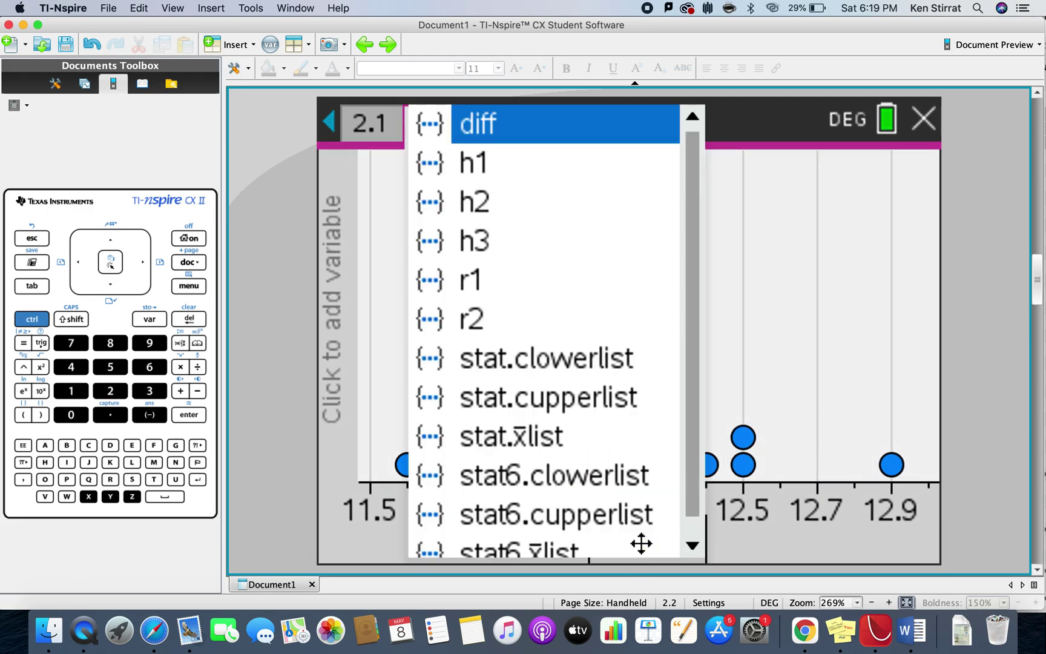
scroll(528, 229, down, 1)
click(528, 229)
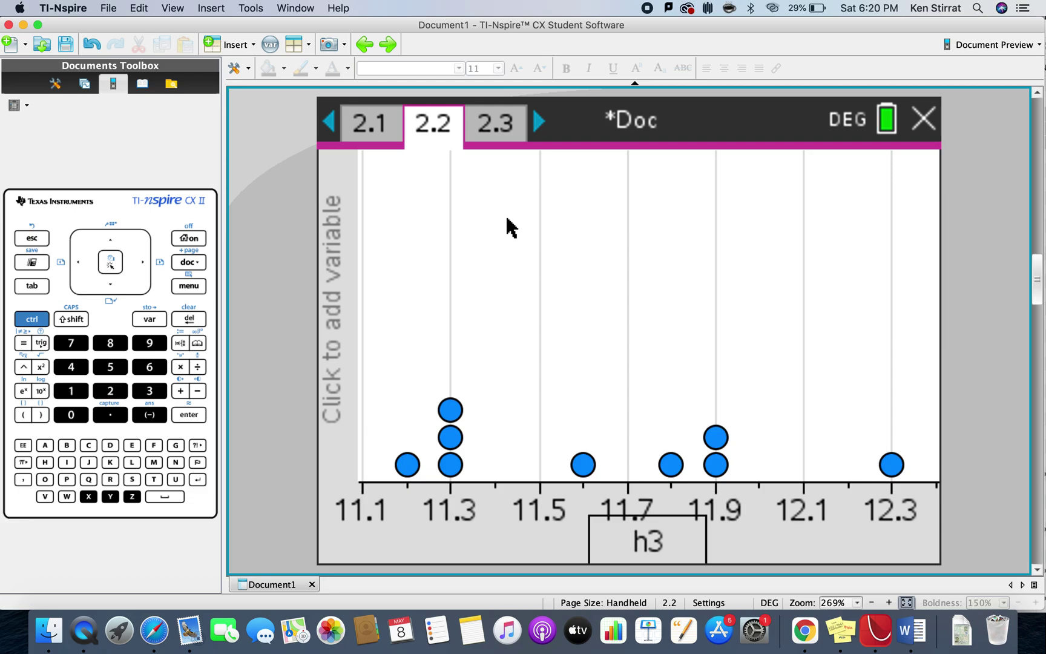
Step: Turn the h3 dot plot into a box plot
click(197, 286)
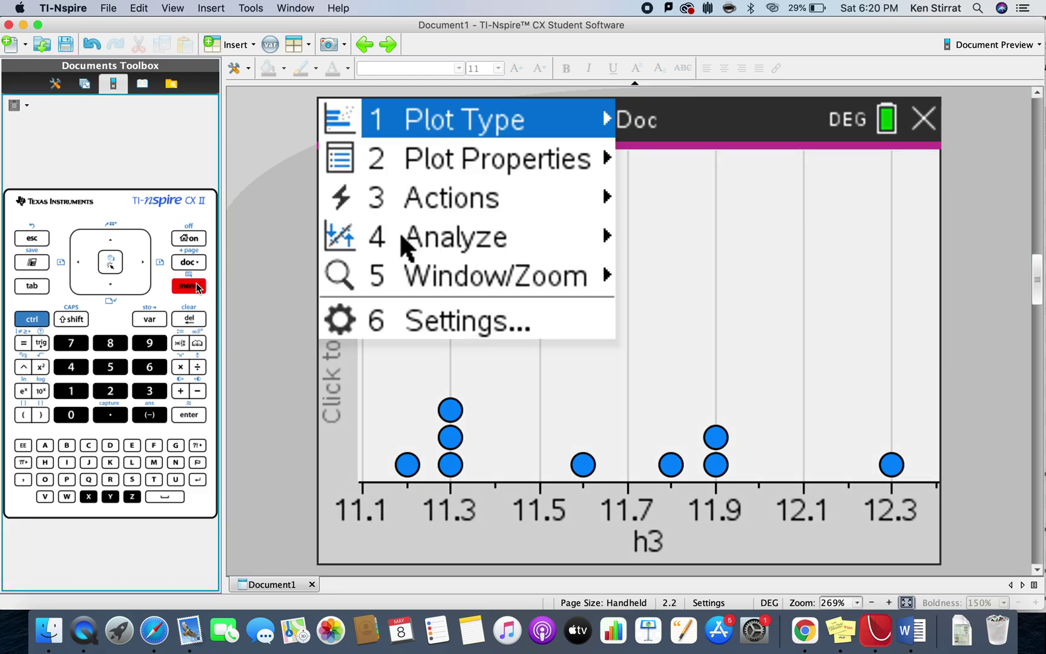
mouse_move(493, 133)
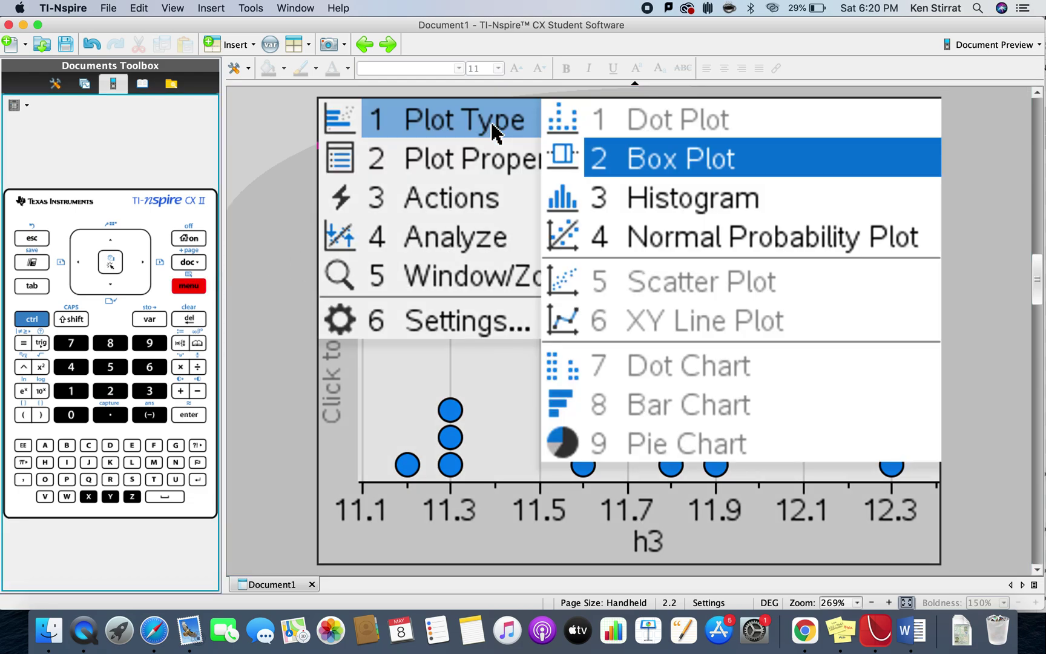
click(685, 161)
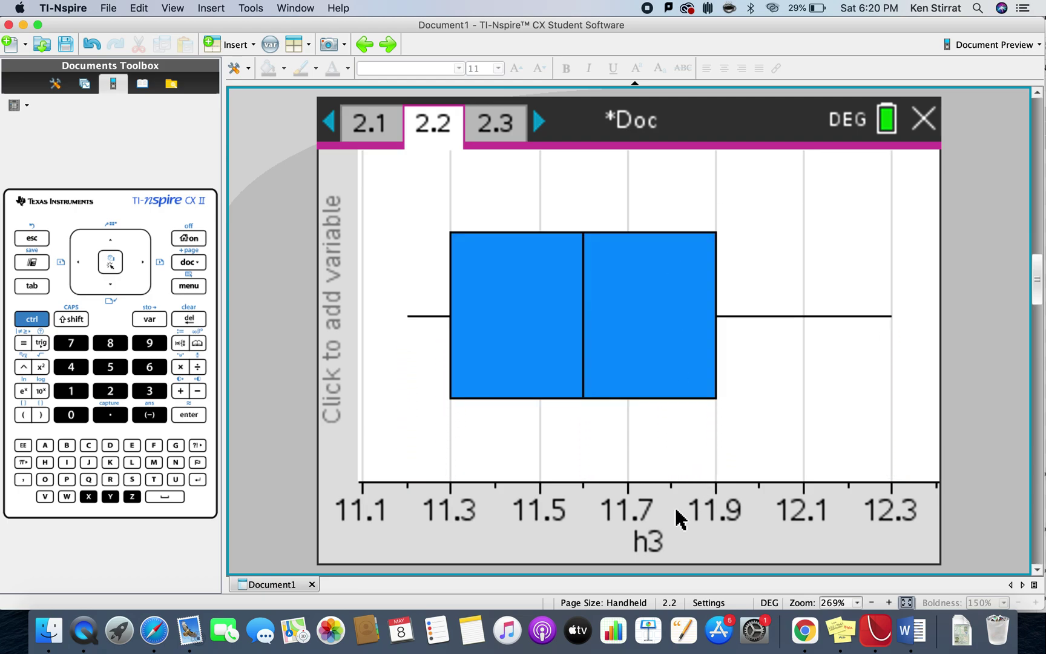
click(335, 329)
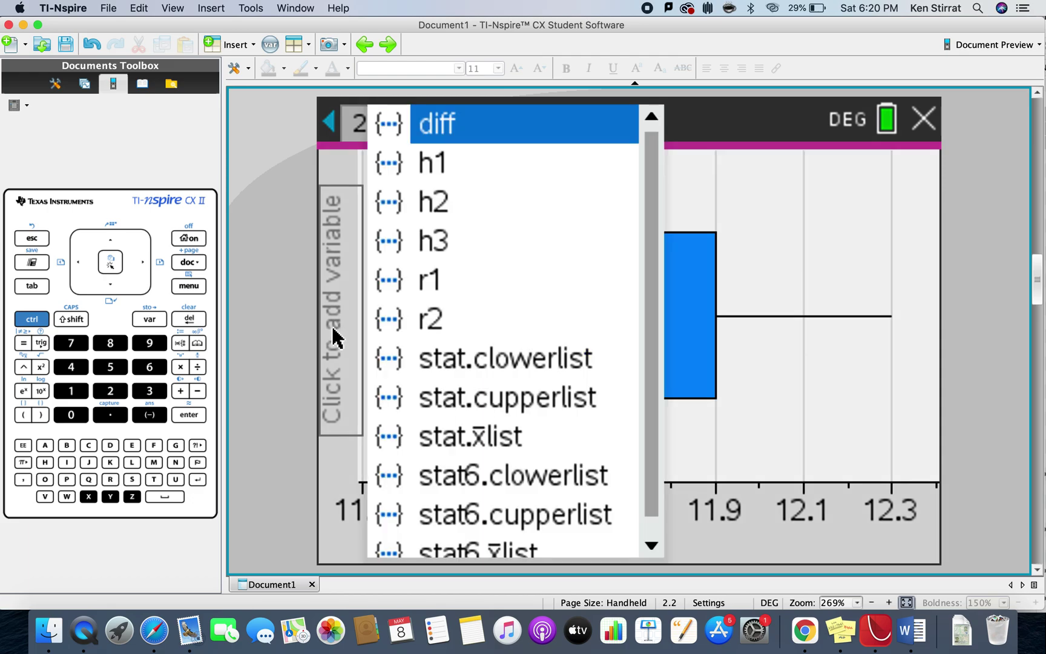
click(186, 288)
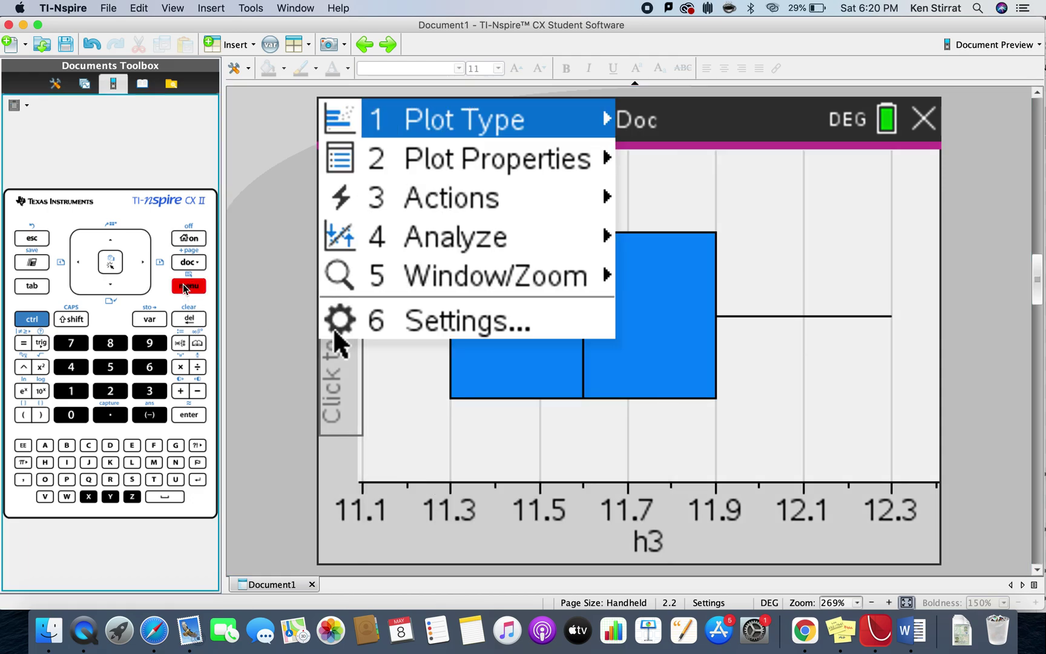
Step: Add h2 as a second box plot on the same axis
click(478, 126)
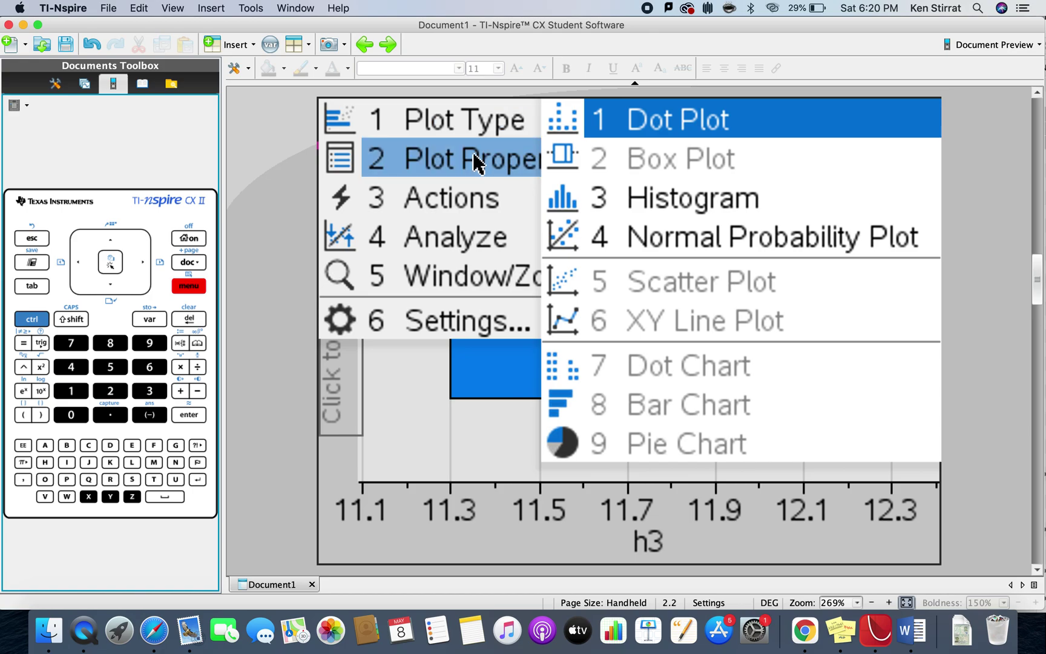
mouse_move(475, 161)
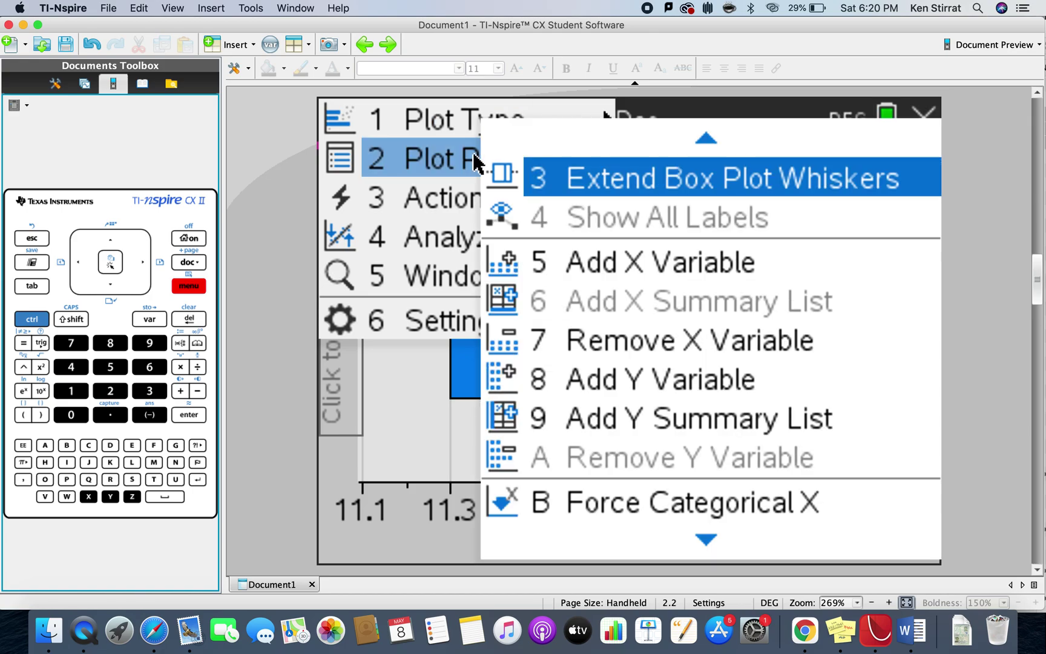
click(671, 271)
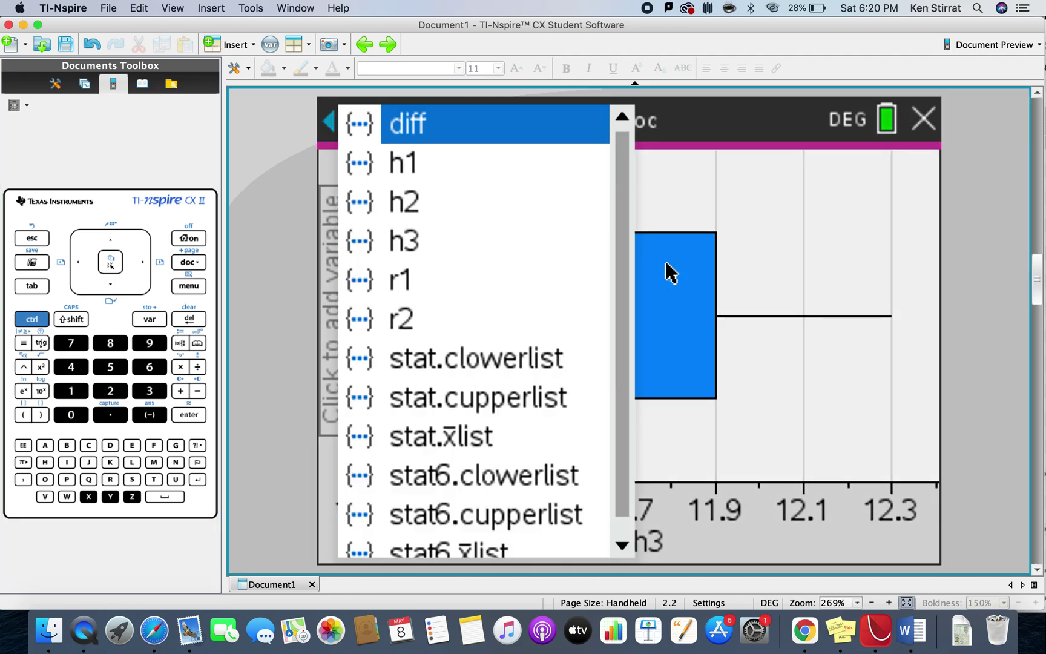
click(418, 209)
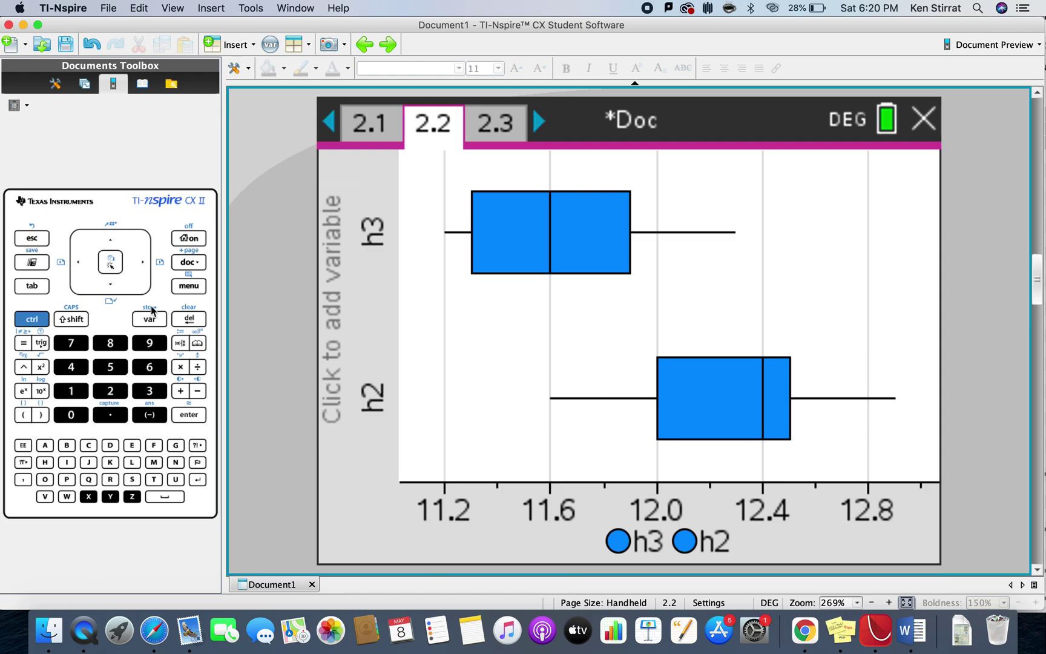
Step: Add h1 as a third box plot, after h3 is rejected as already added
click(189, 286)
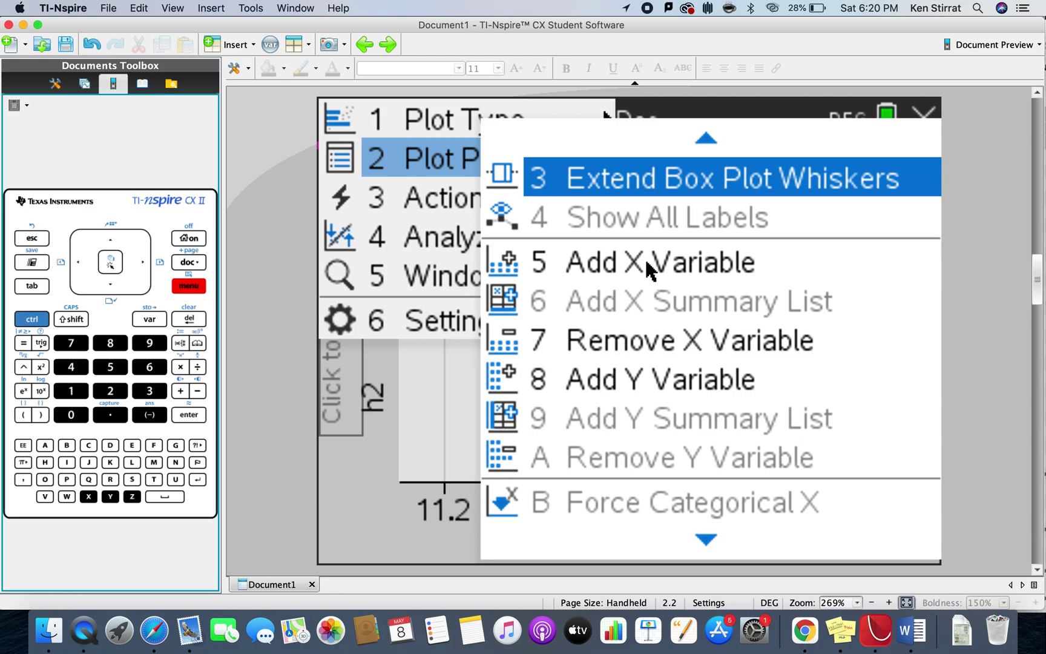
click(644, 267)
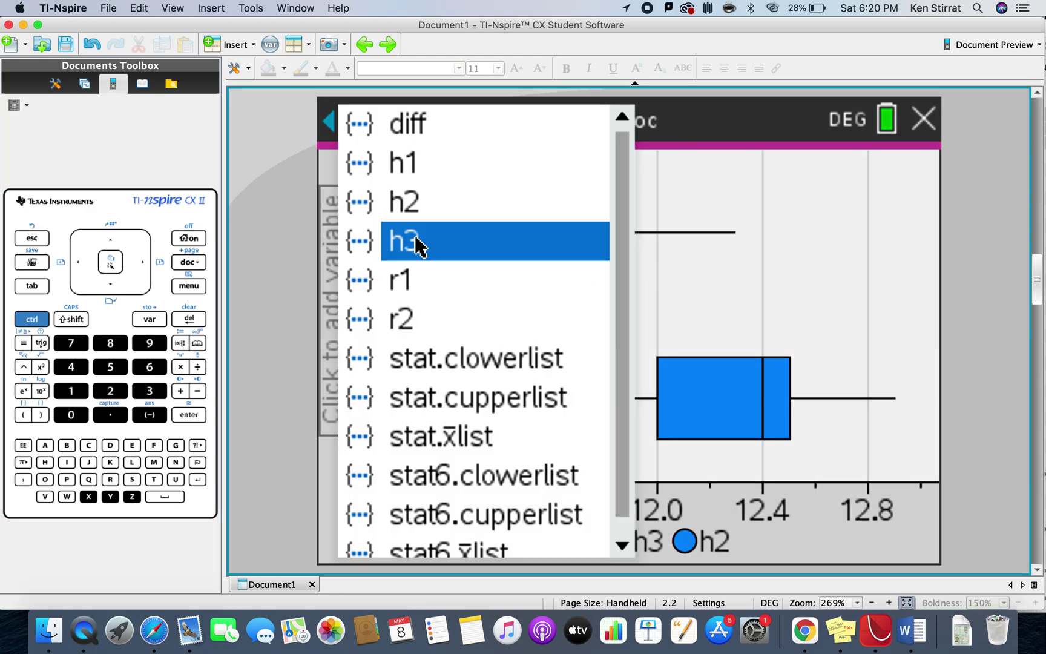
click(429, 240)
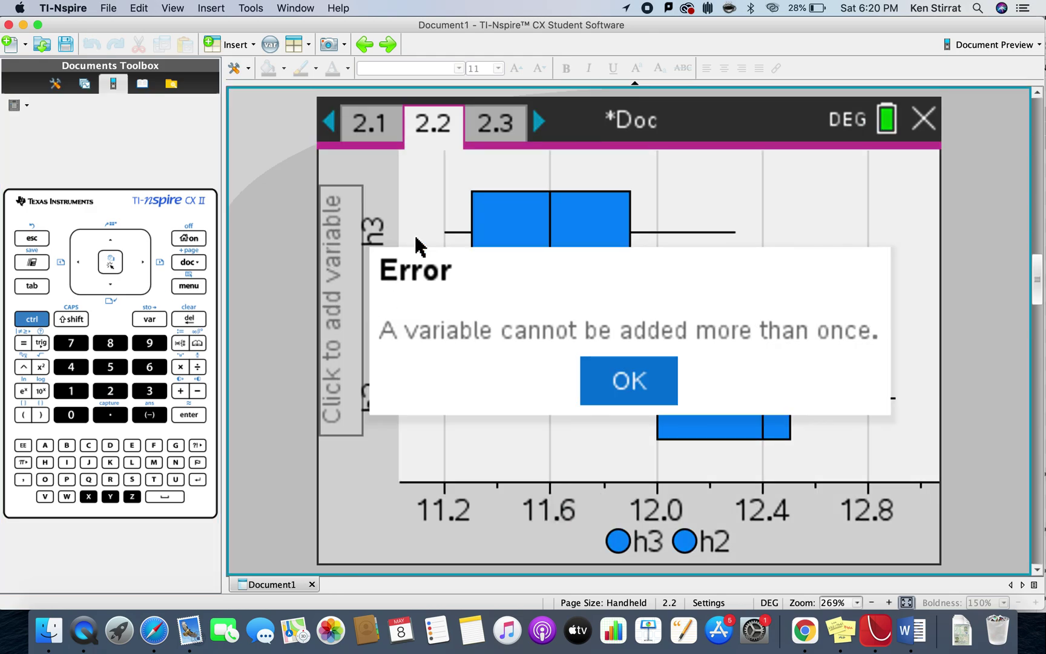
click(651, 388)
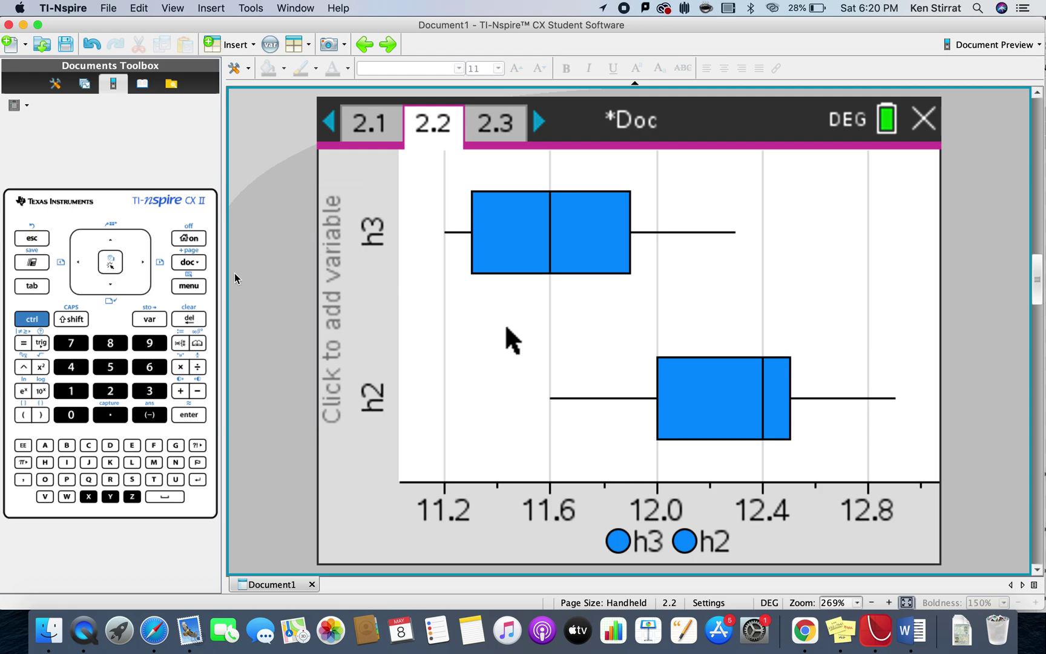
key(super+m)
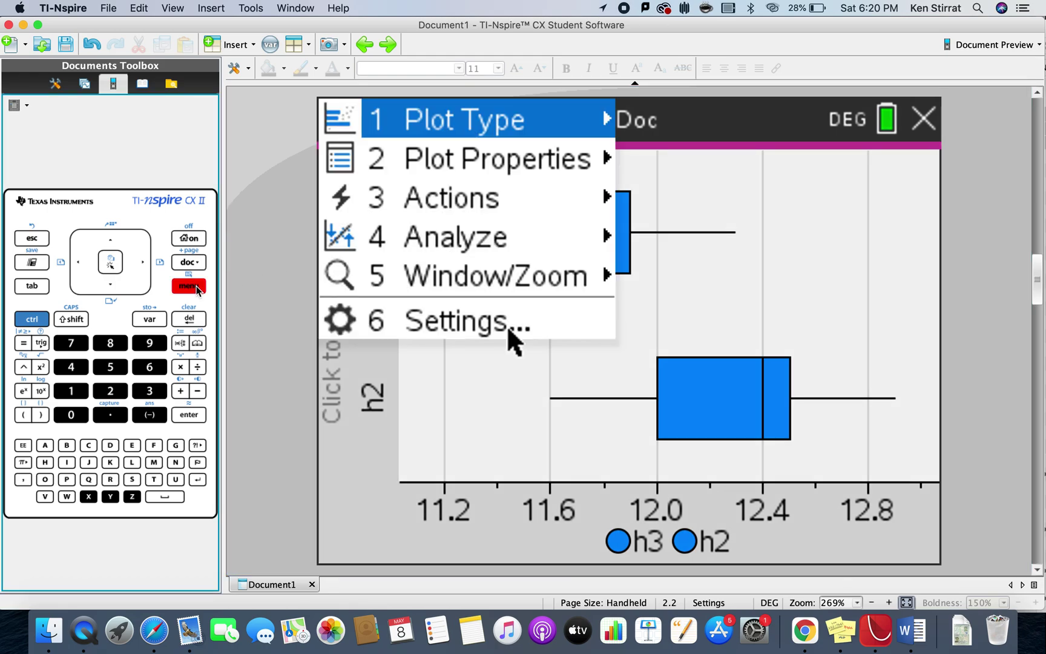
click(498, 168)
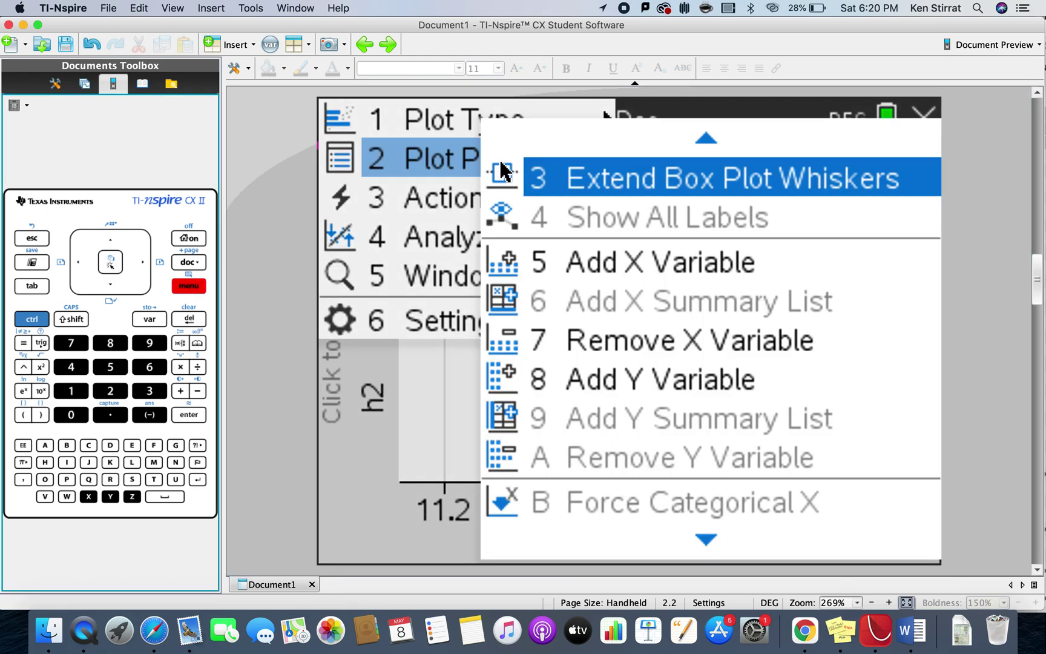
click(649, 261)
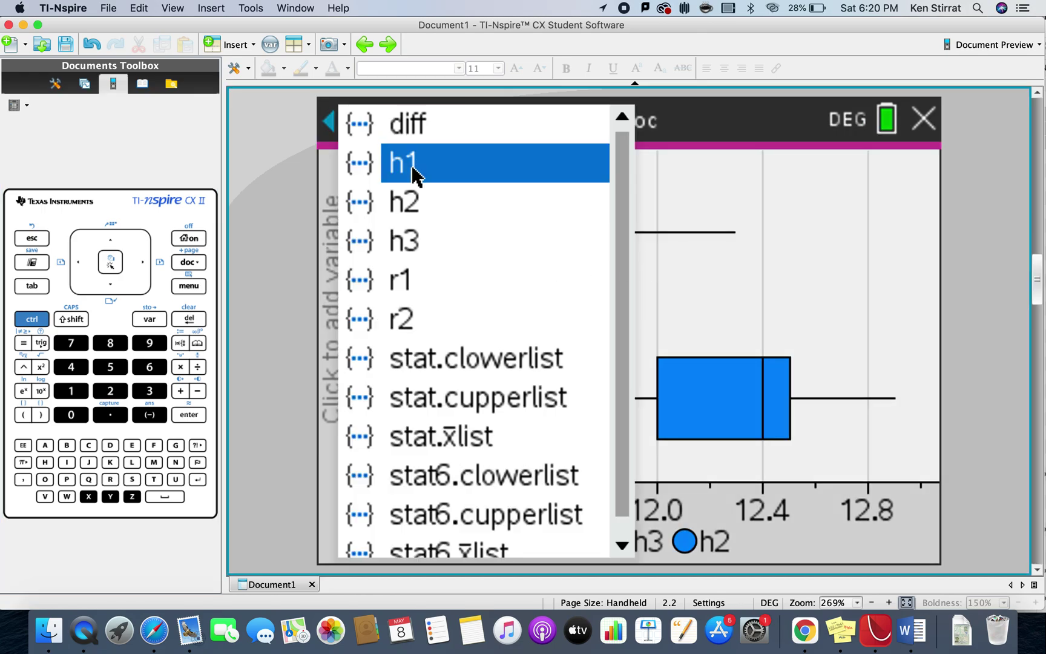
click(410, 164)
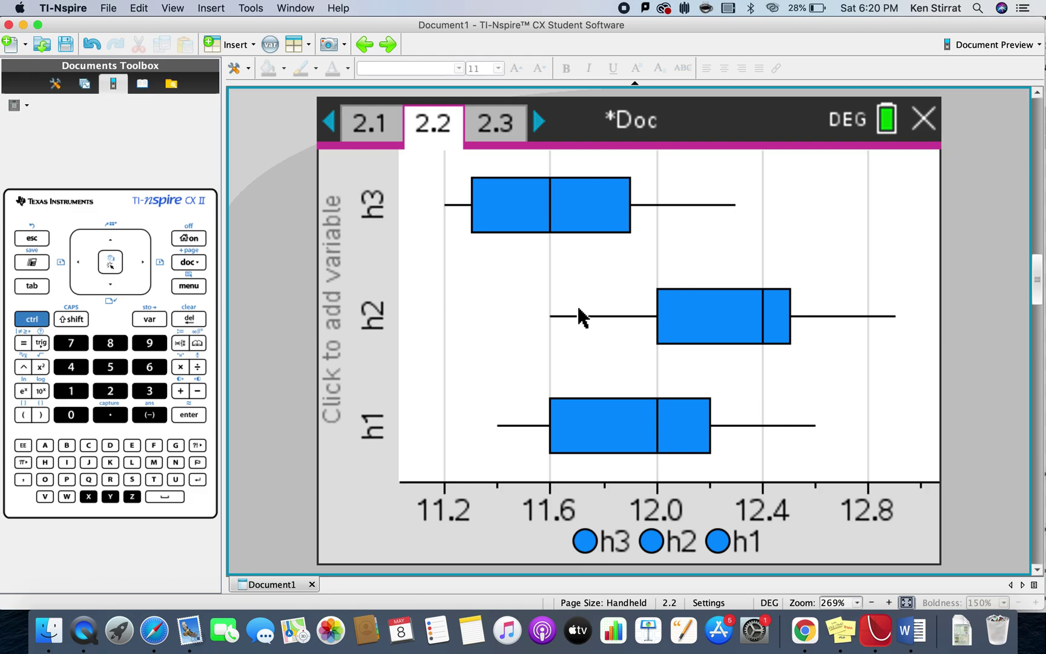
mouse_move(554, 212)
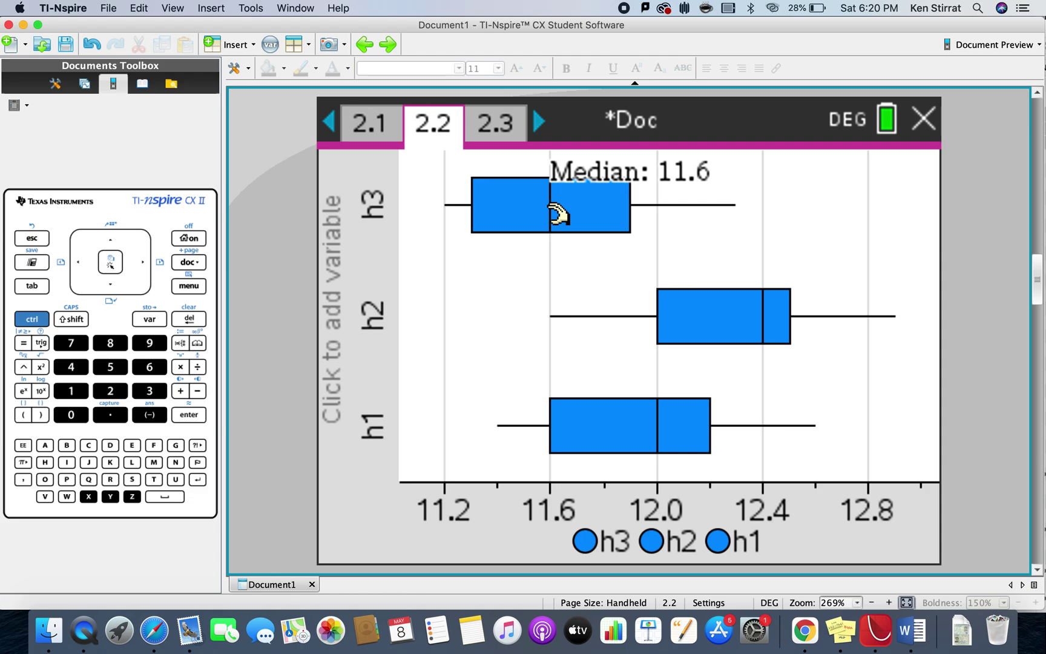
mouse_move(771, 306)
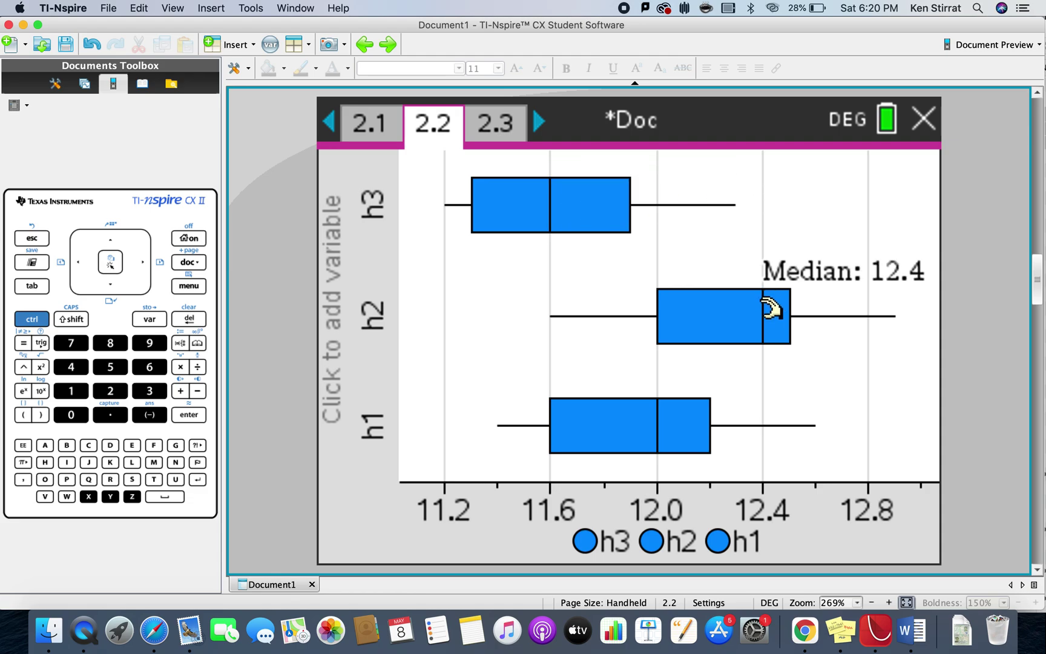
mouse_move(668, 426)
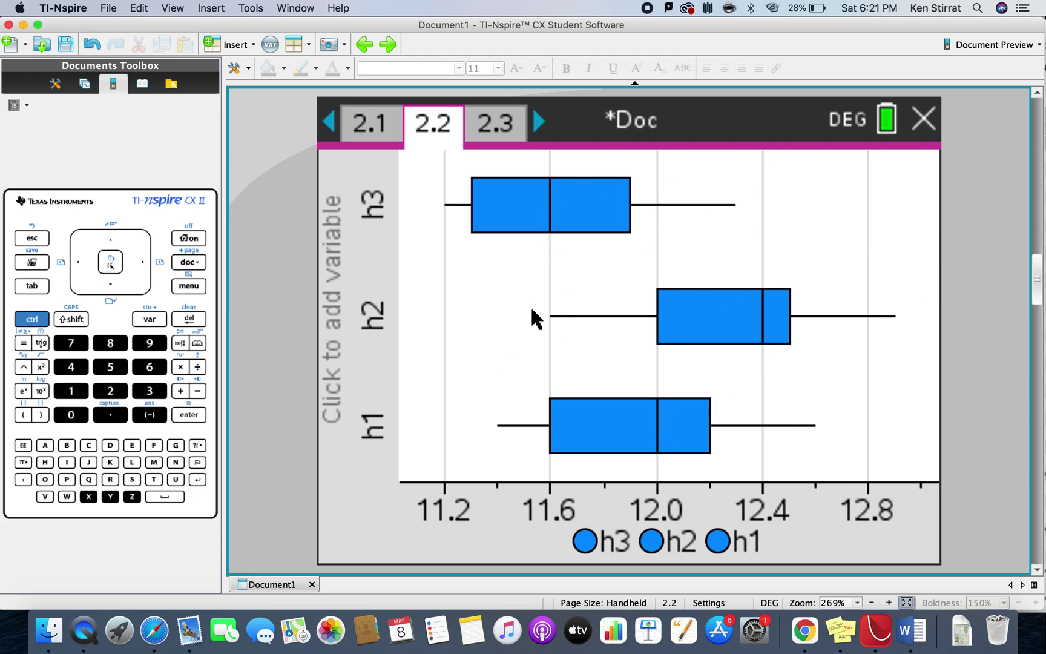
mouse_move(718, 317)
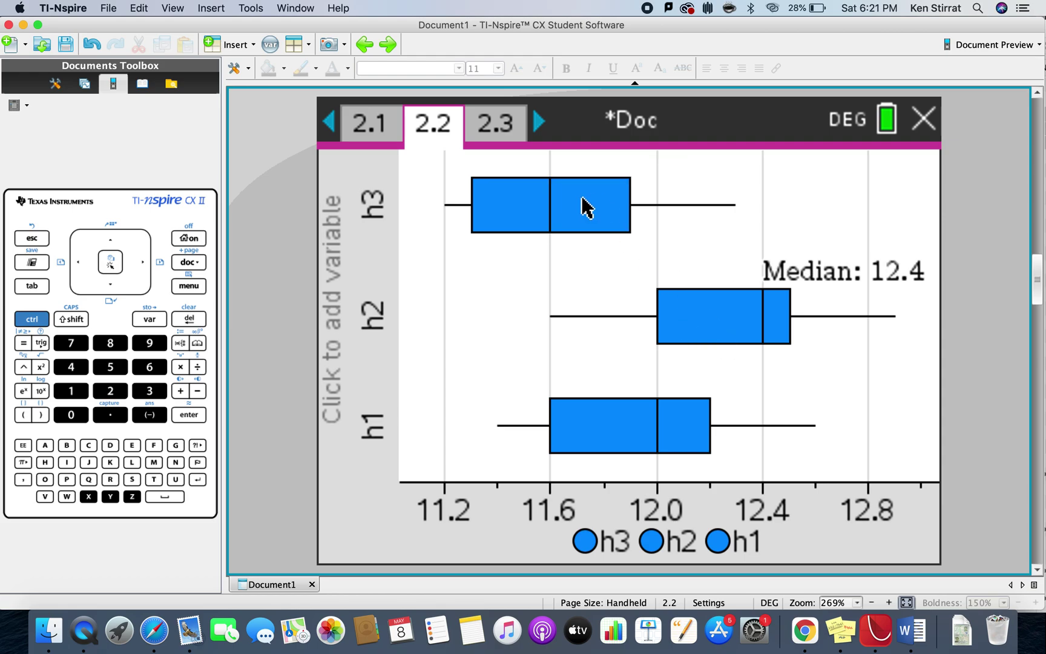
click(382, 130)
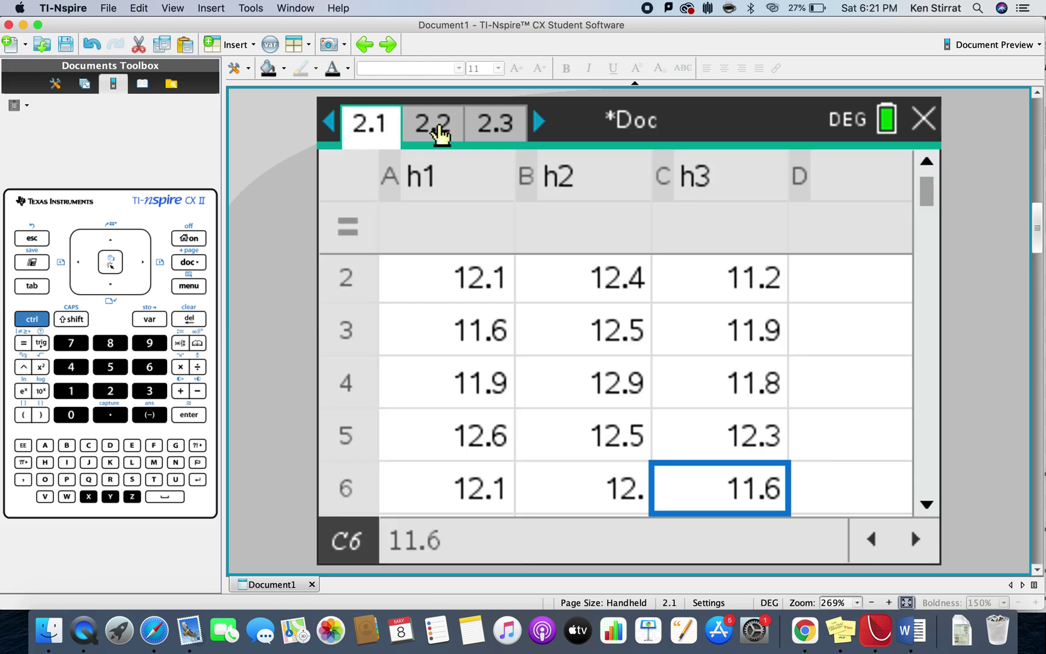
click(822, 299)
key(Up)
key(Up)
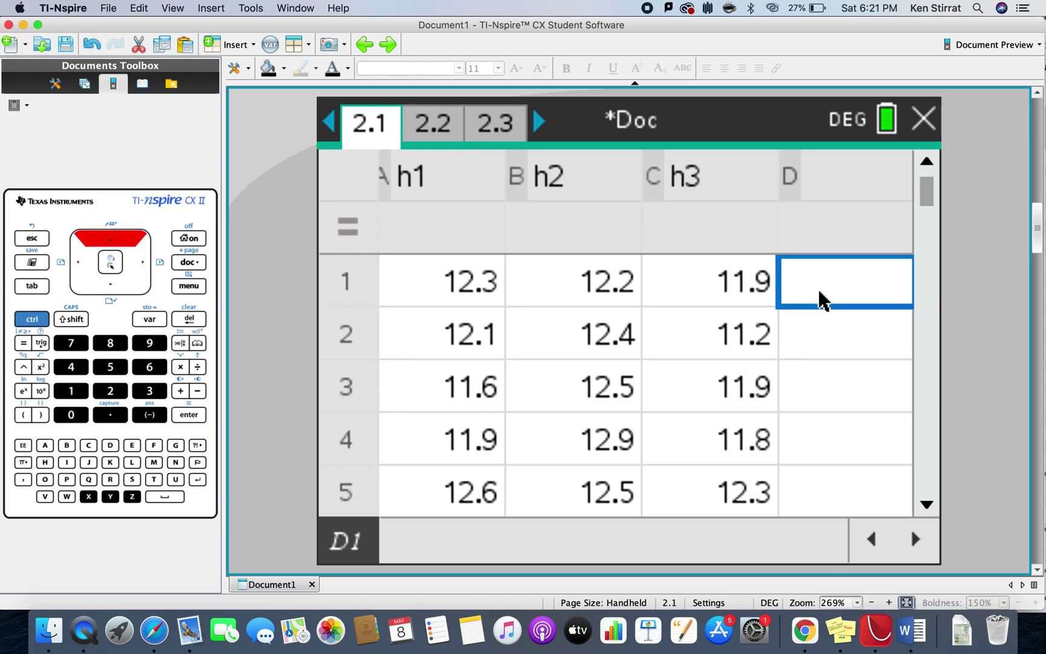
key(Down)
key(Down)
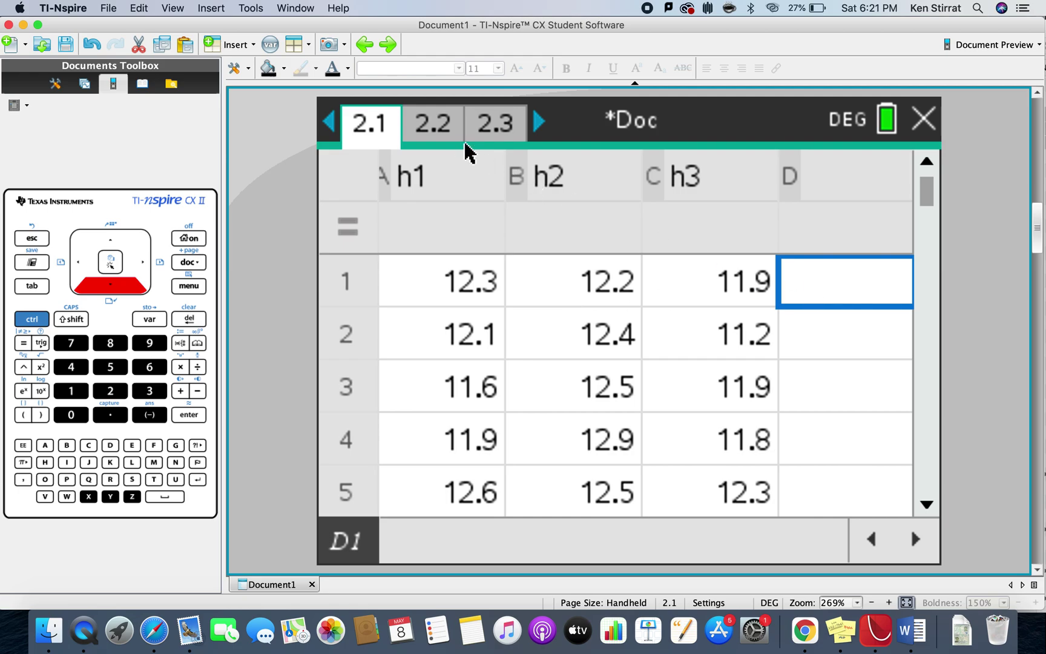
click(447, 128)
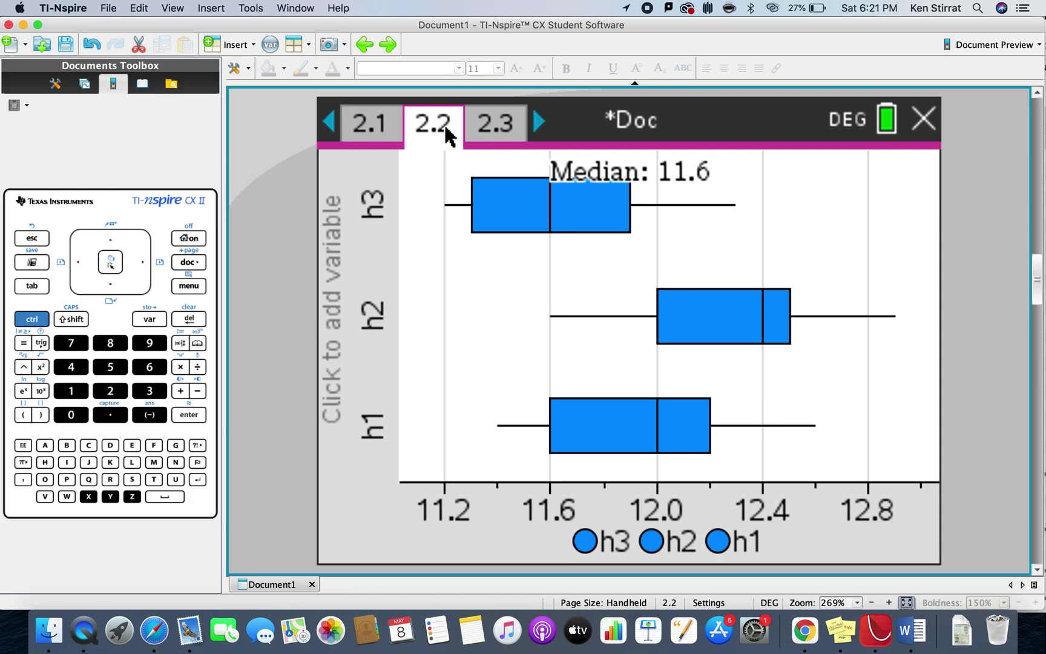
mouse_move(659, 297)
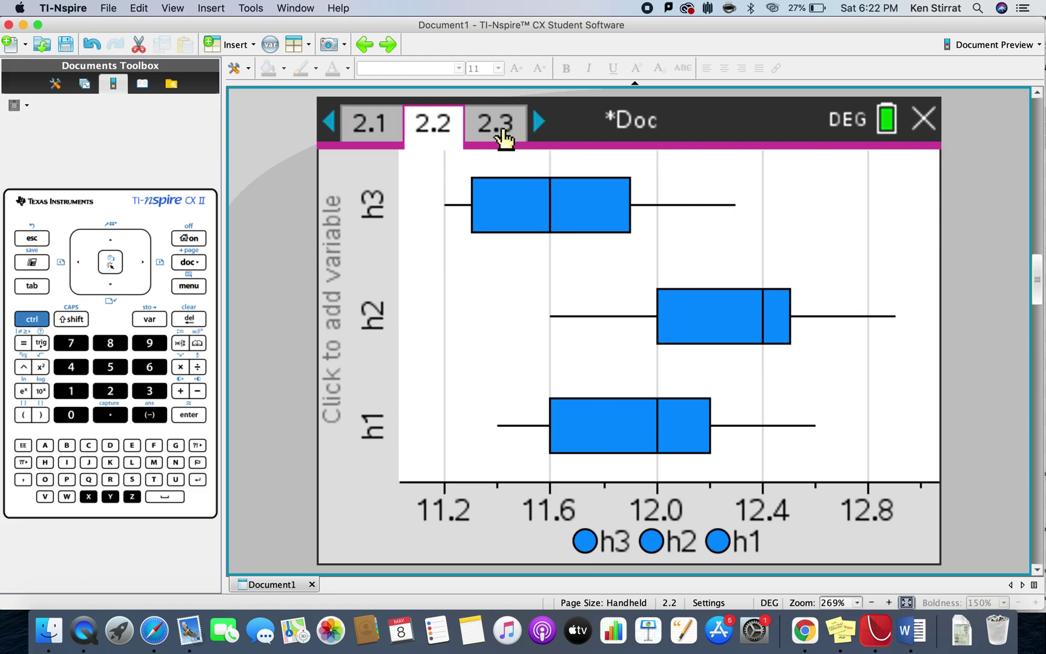
Step: On the h1, h2, h3 spreadsheet, open Statistics > Stat Tests and scroll down to ANOVA
click(533, 132)
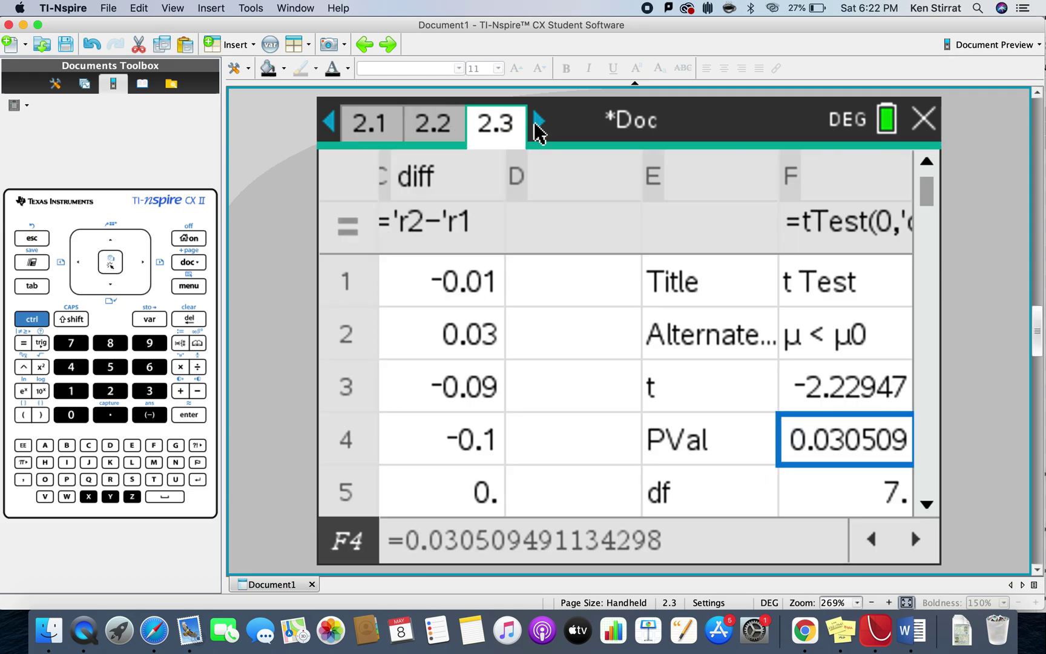
click(372, 128)
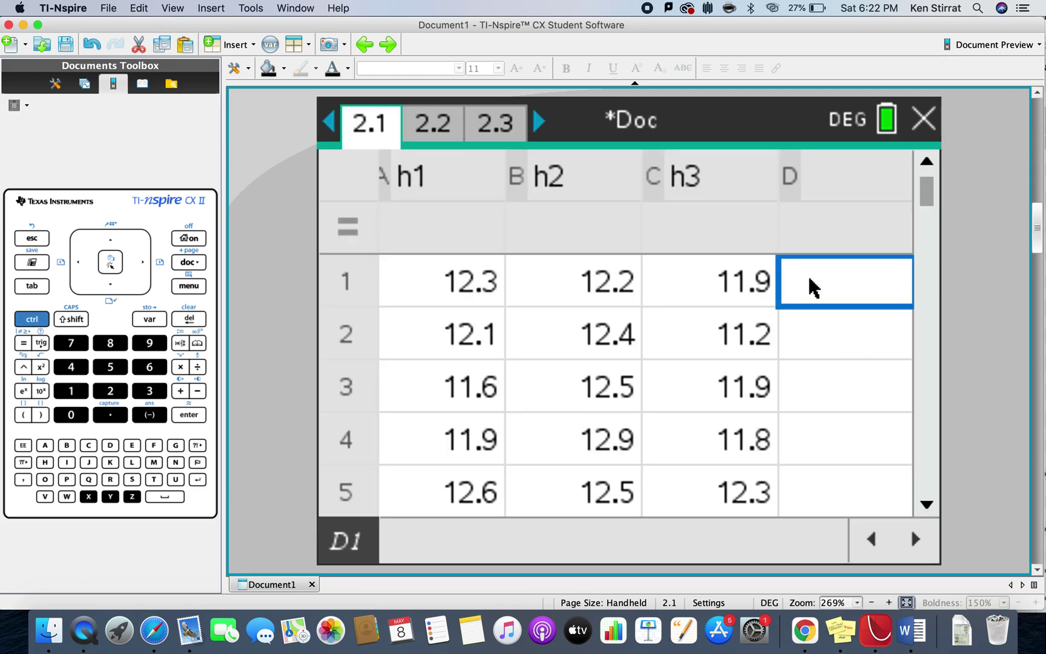
click(193, 287)
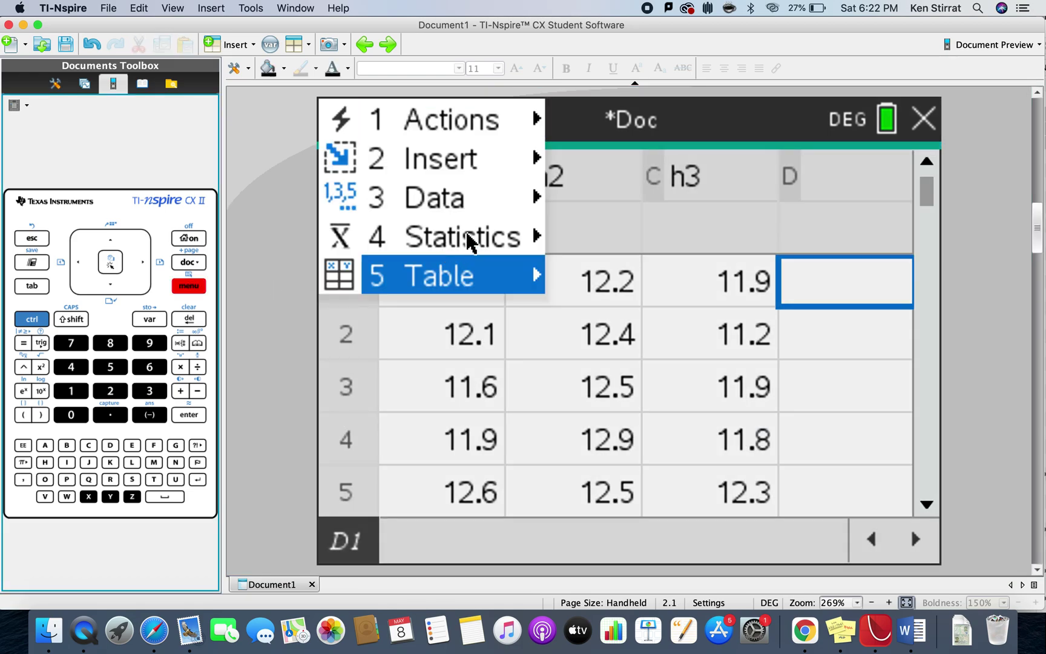
click(471, 236)
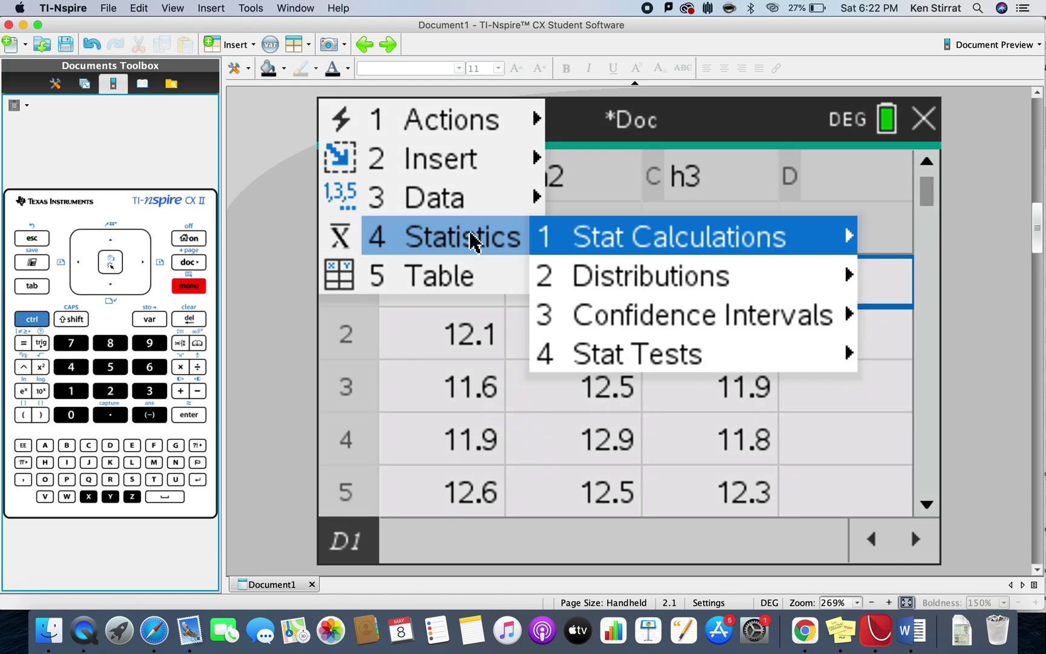
click(663, 352)
scroll(478, 540, down, 1)
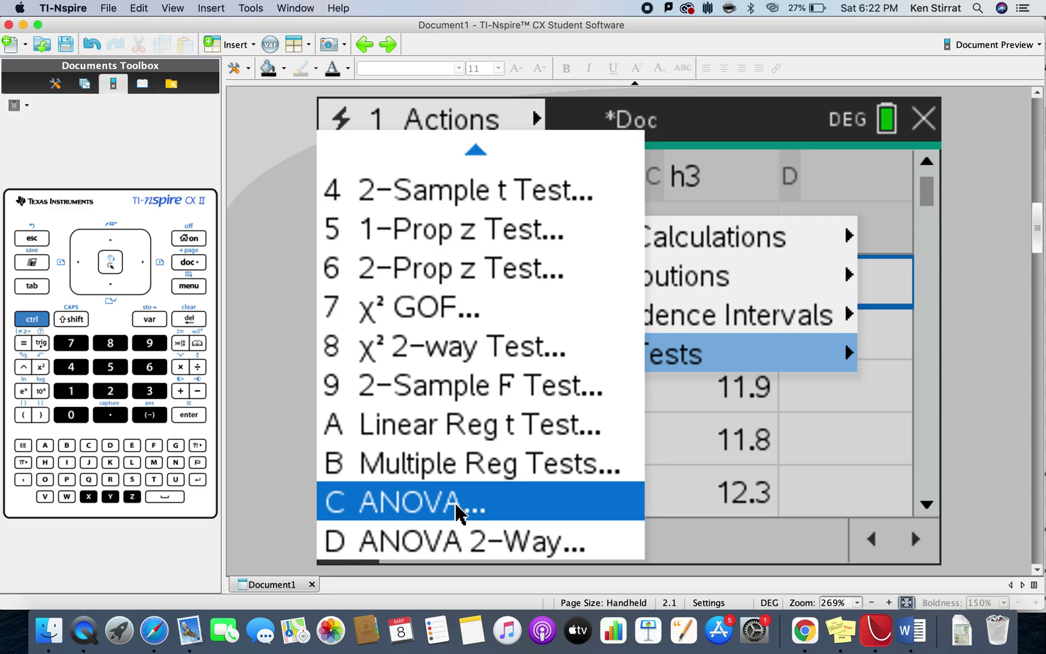
Step: Start a one-way ANOVA with 3 groups and raw data as the input method
click(460, 513)
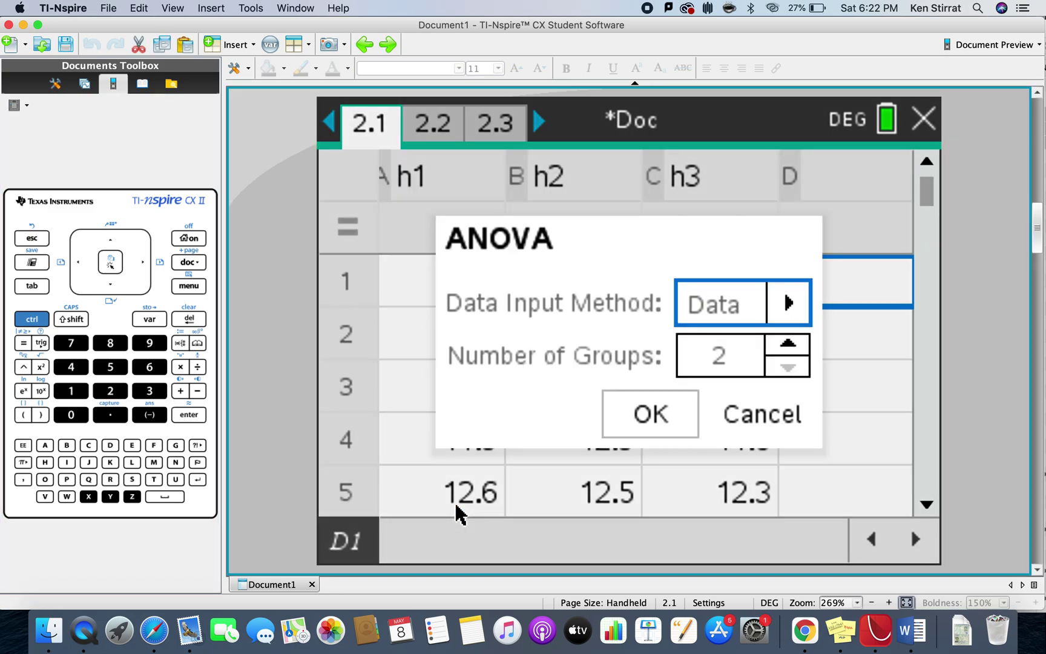
click(795, 342)
click(789, 301)
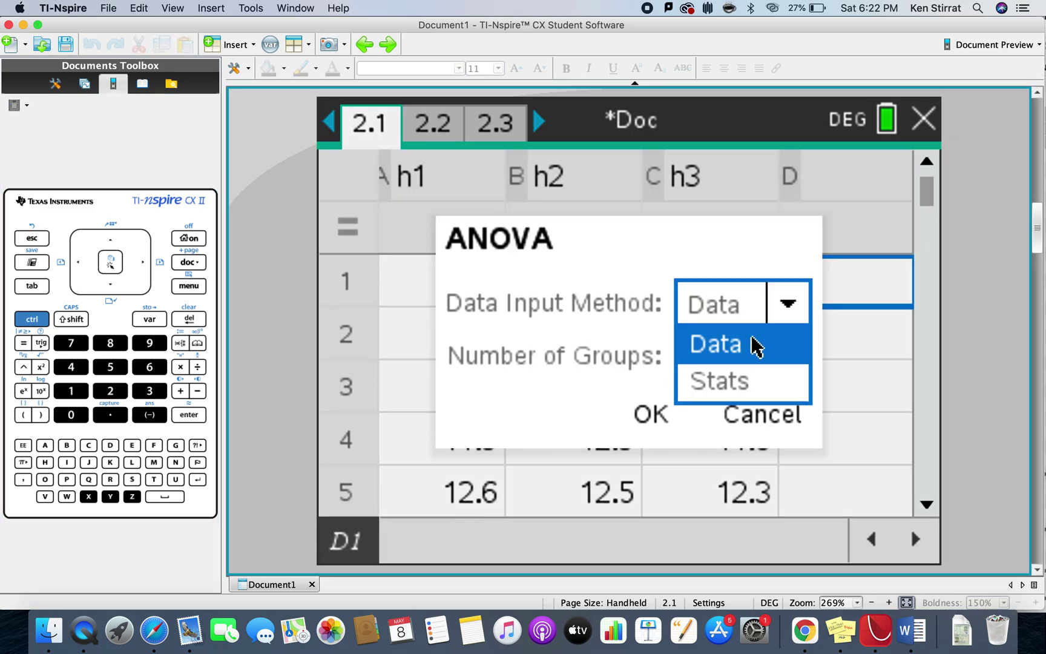
click(735, 354)
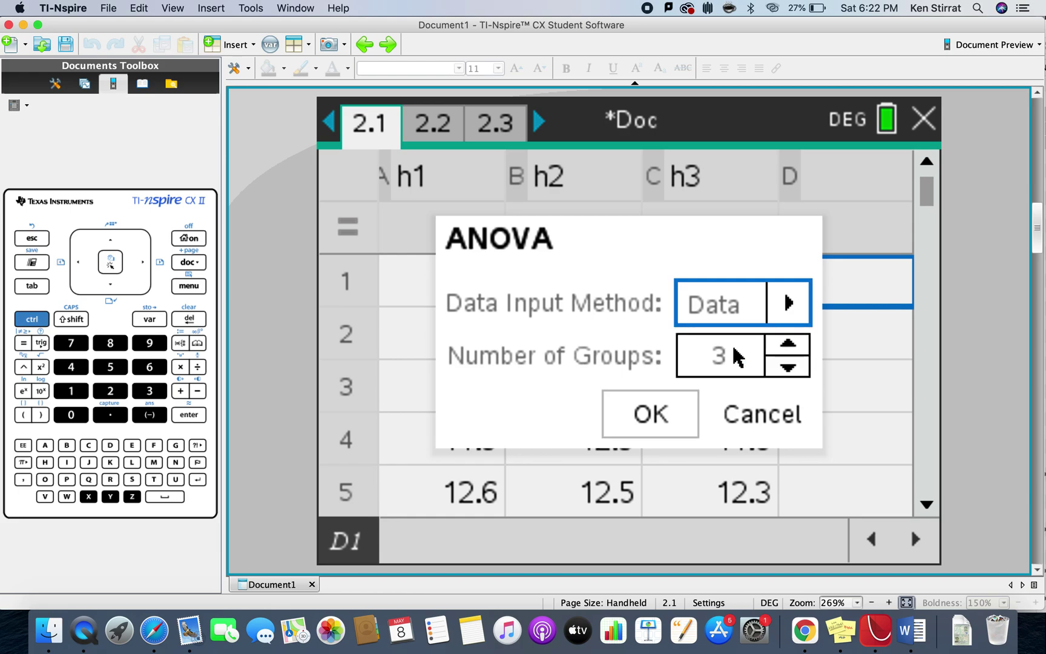
click(652, 416)
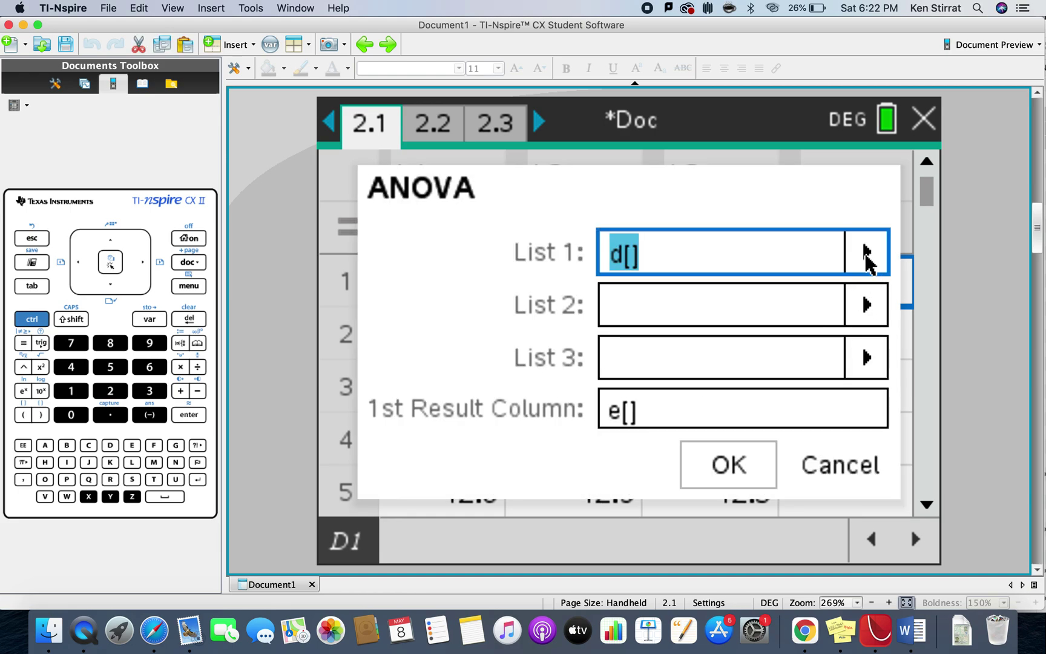
Step: Choose h1, h2 and h3 as Lists 1, 2 and 3
click(868, 252)
click(645, 332)
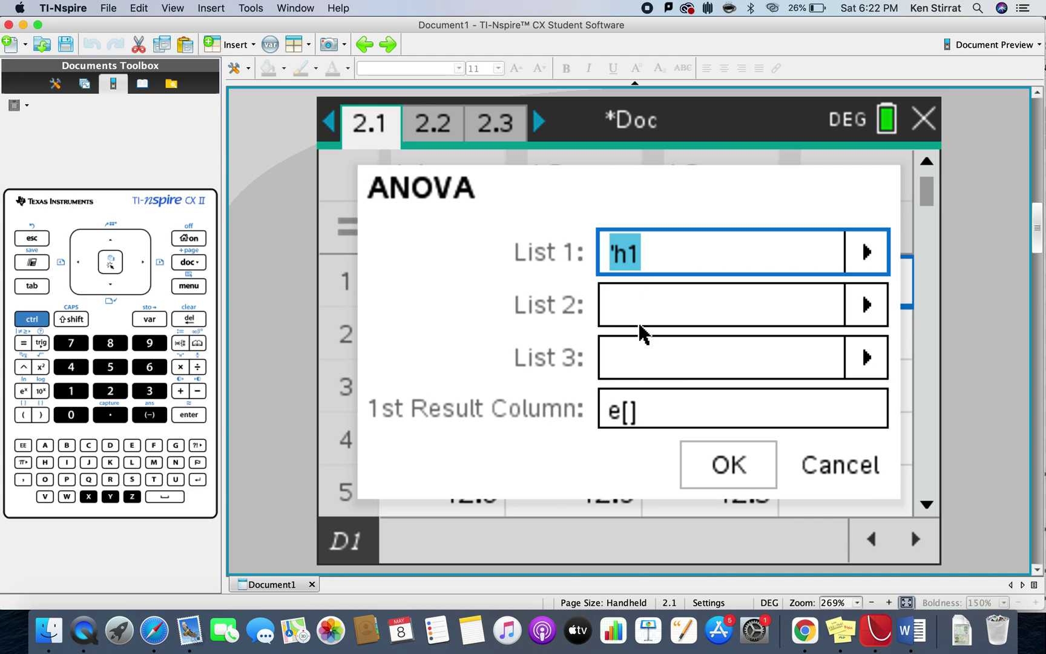
click(867, 305)
click(627, 421)
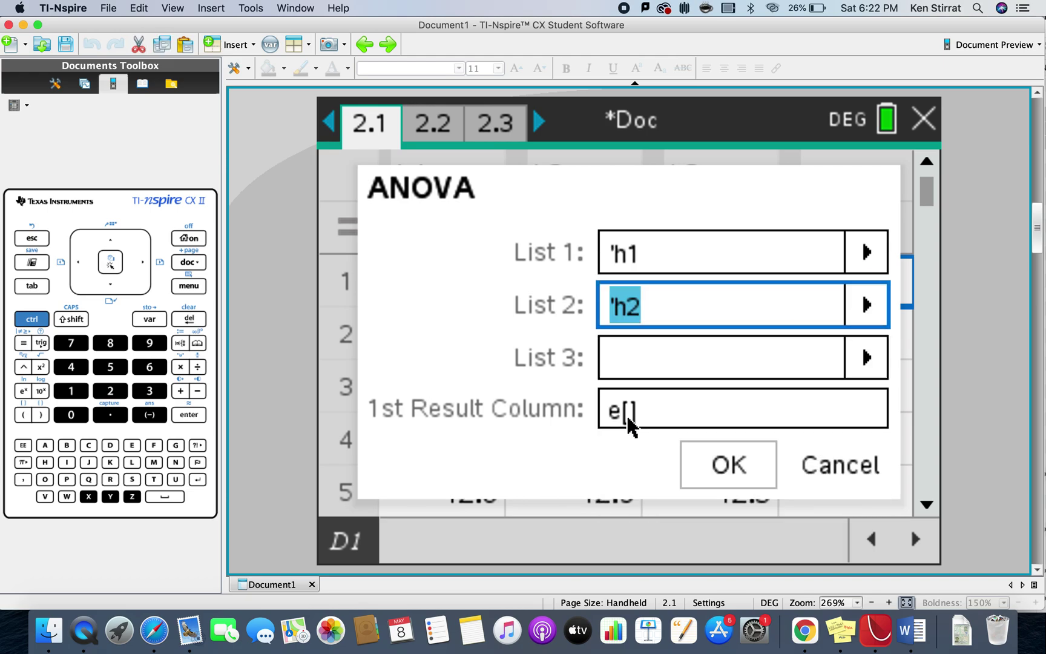
click(867, 358)
click(637, 277)
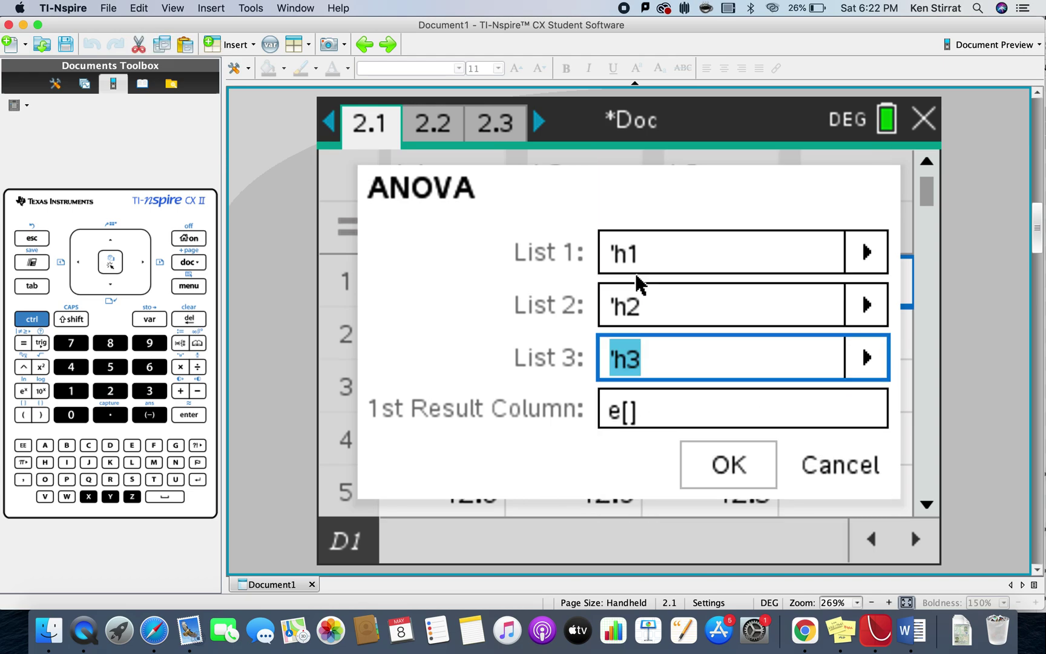
Step: Run the ANOVA and read F = 5.74483 and p-value 0.010232 in the output
click(735, 474)
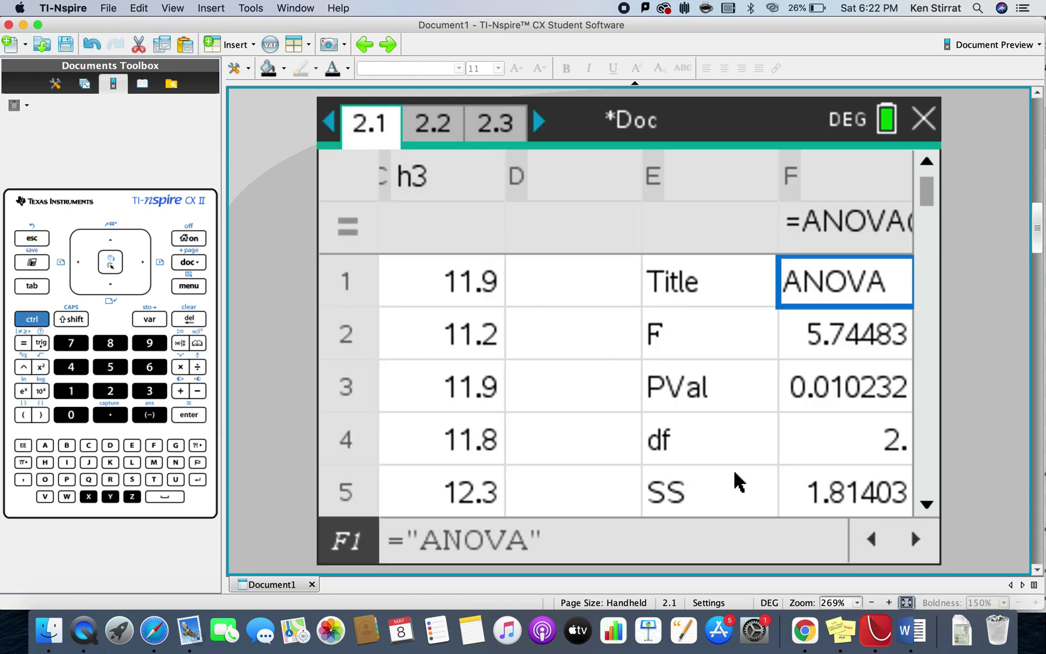
key(Down)
key(Left)
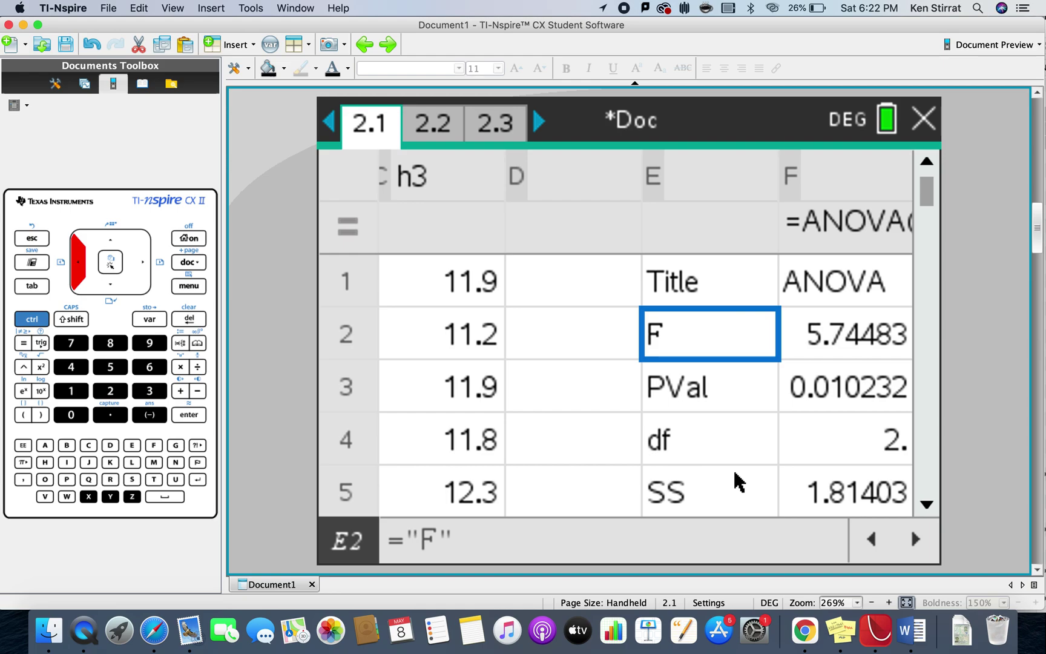
key(Right)
key(Down)
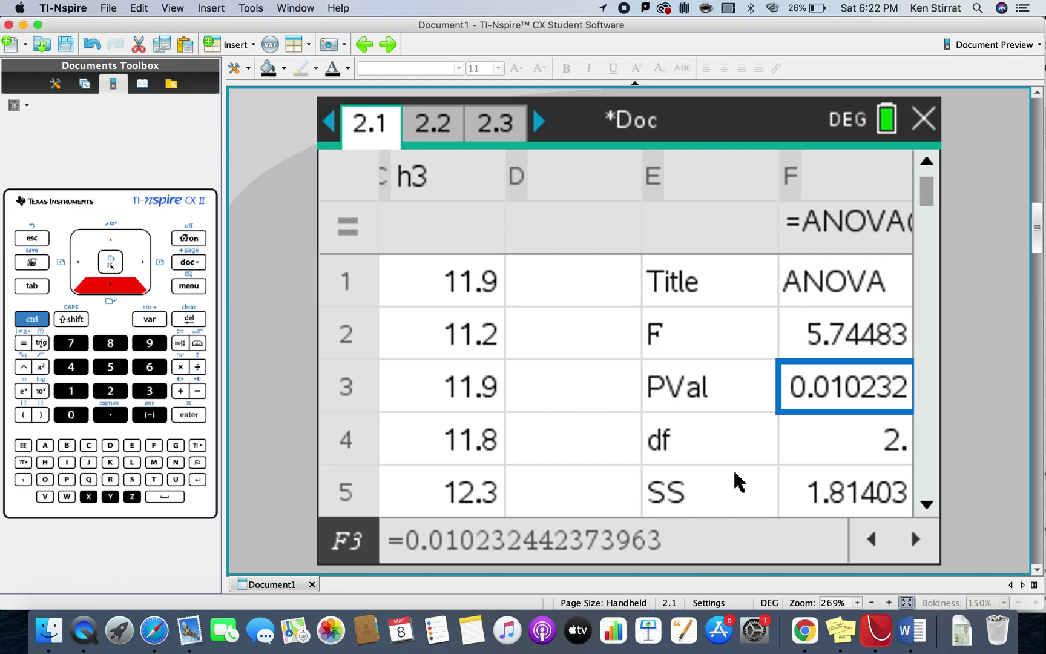
key(Down)
key(Down)
key(Down)
key(Down)
key(Down)
key(Down)
key(Down)
key(Down)
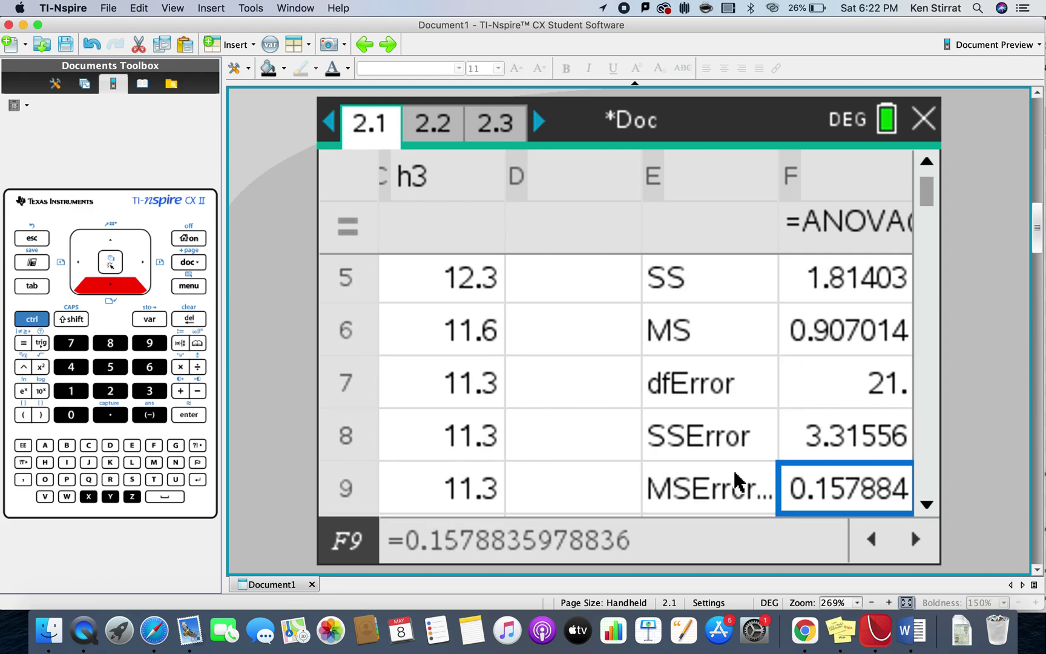
key(Down)
key(Down)
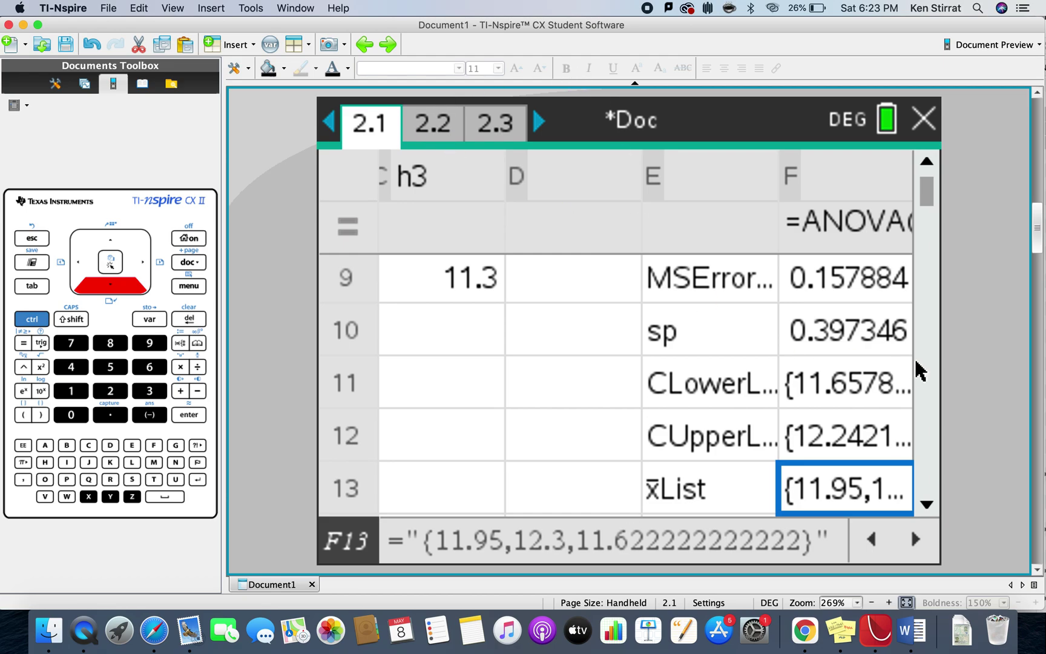
Step: Recheck the confidence limits and p-value, then page ahead to page 2.3
click(858, 381)
key(Up)
key(Up)
key(Up)
key(Up)
key(Up)
key(Up)
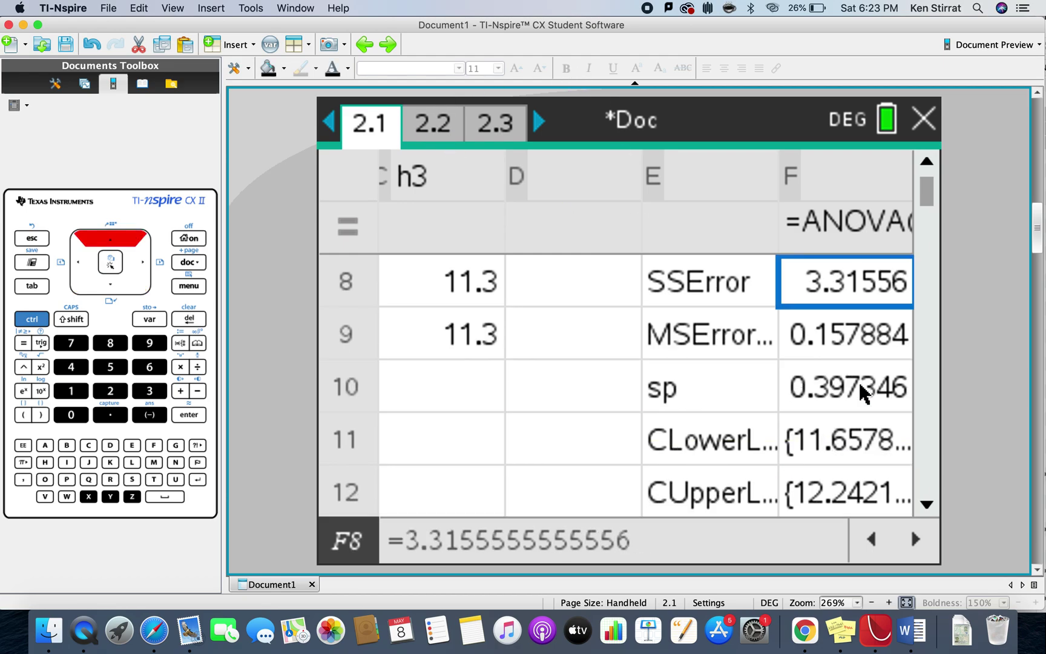
key(Up)
key(Up)
key(Up)
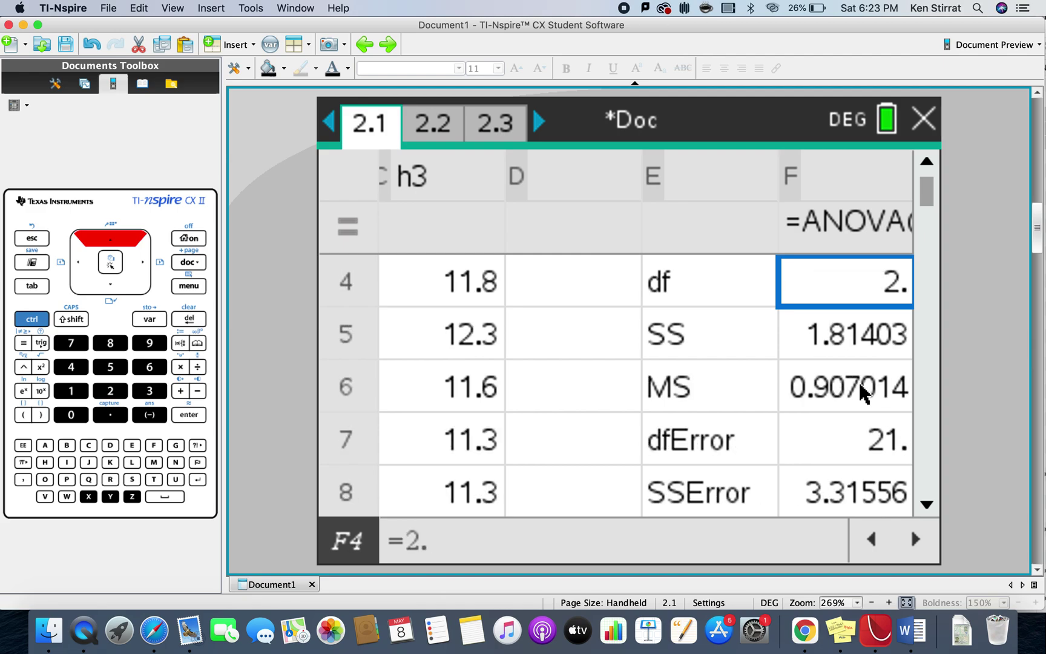
key(Down)
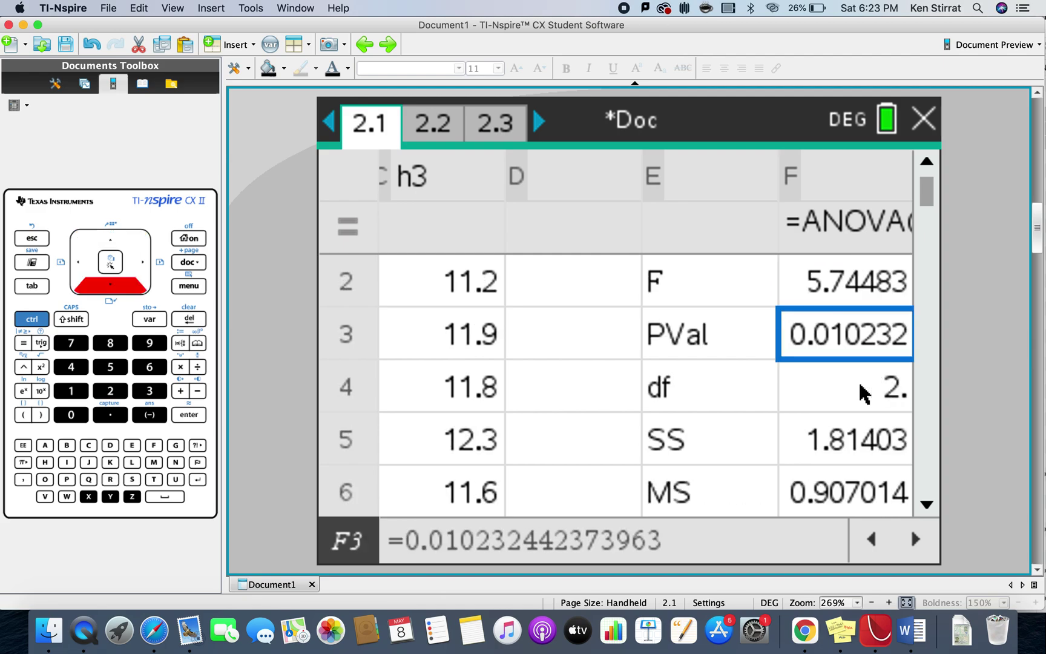
click(539, 125)
click(539, 130)
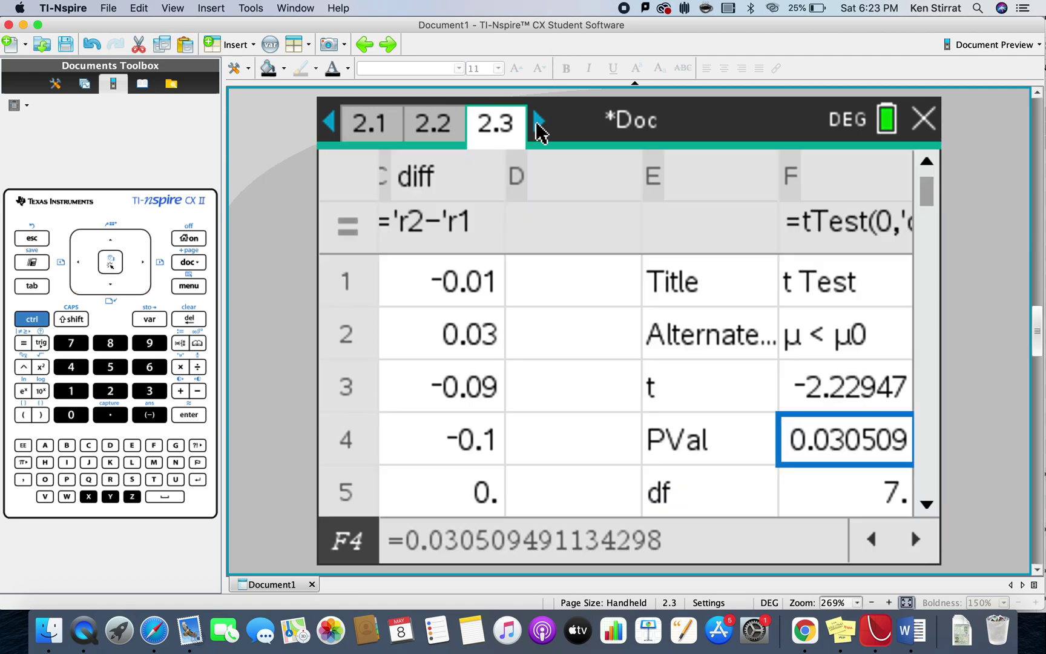
Step: On notes page 2.5, complete the line so it reads 'p-value =1.02%'
click(539, 131)
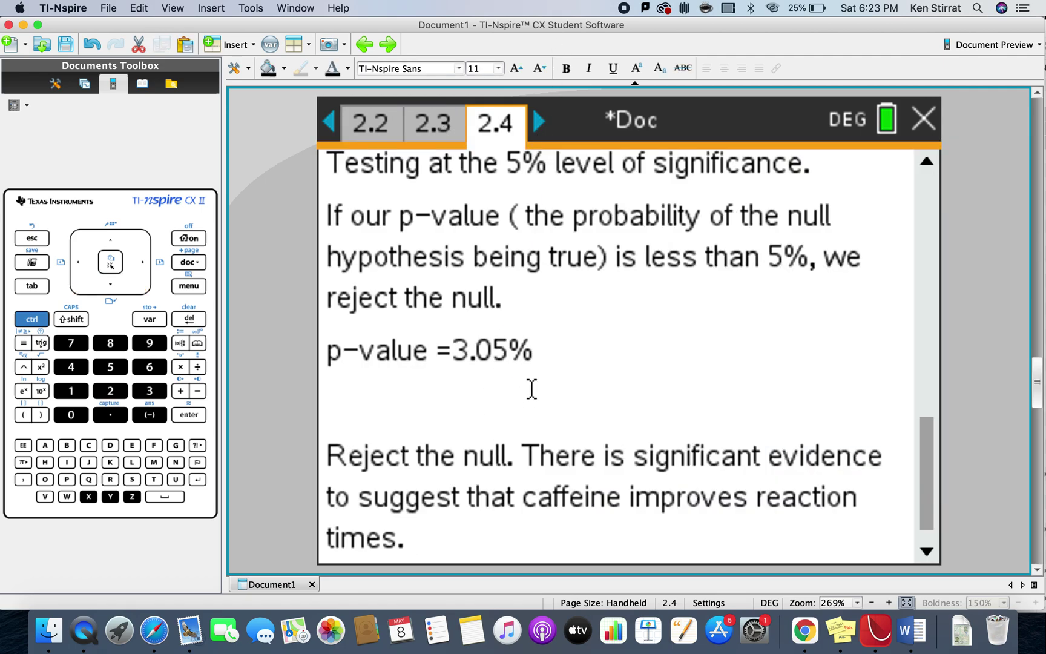
click(539, 125)
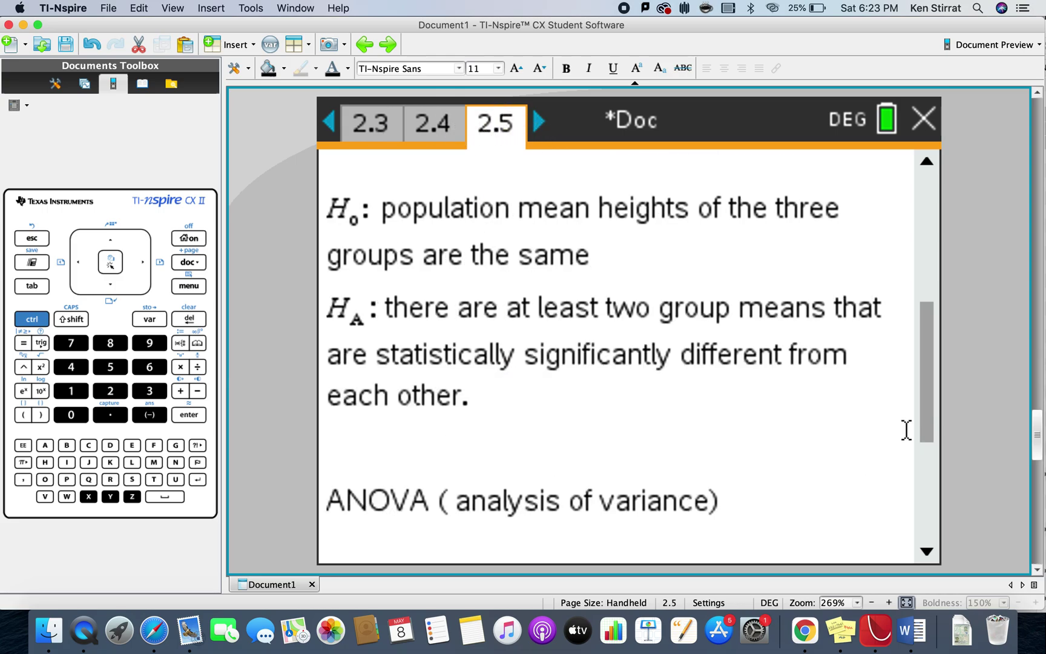
drag(925, 411, 934, 545)
click(459, 520)
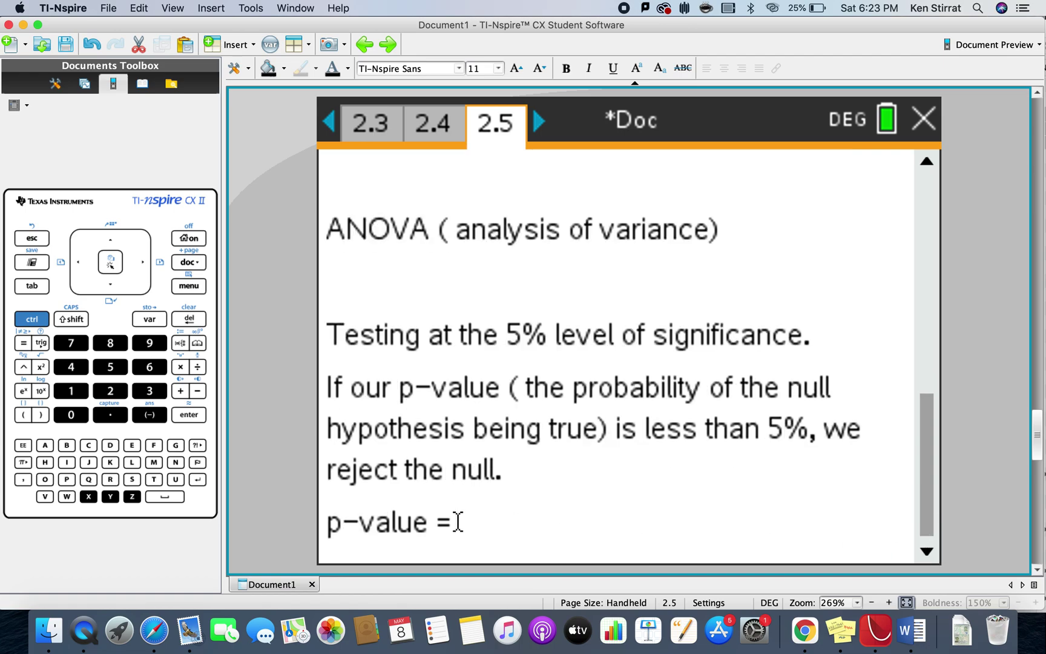
text(.0)
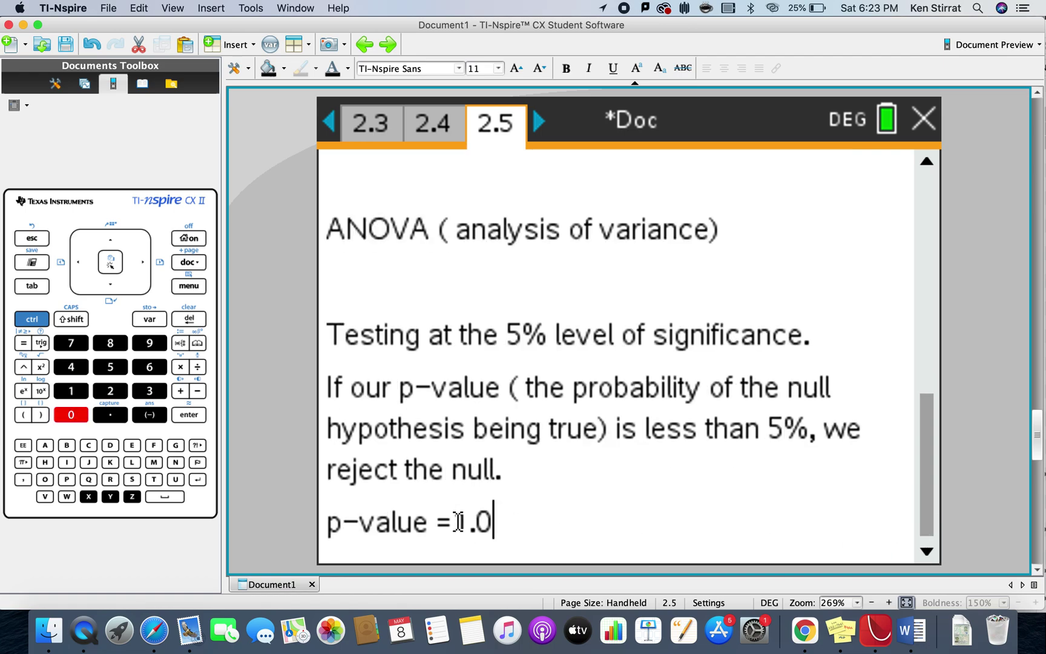
text(2)
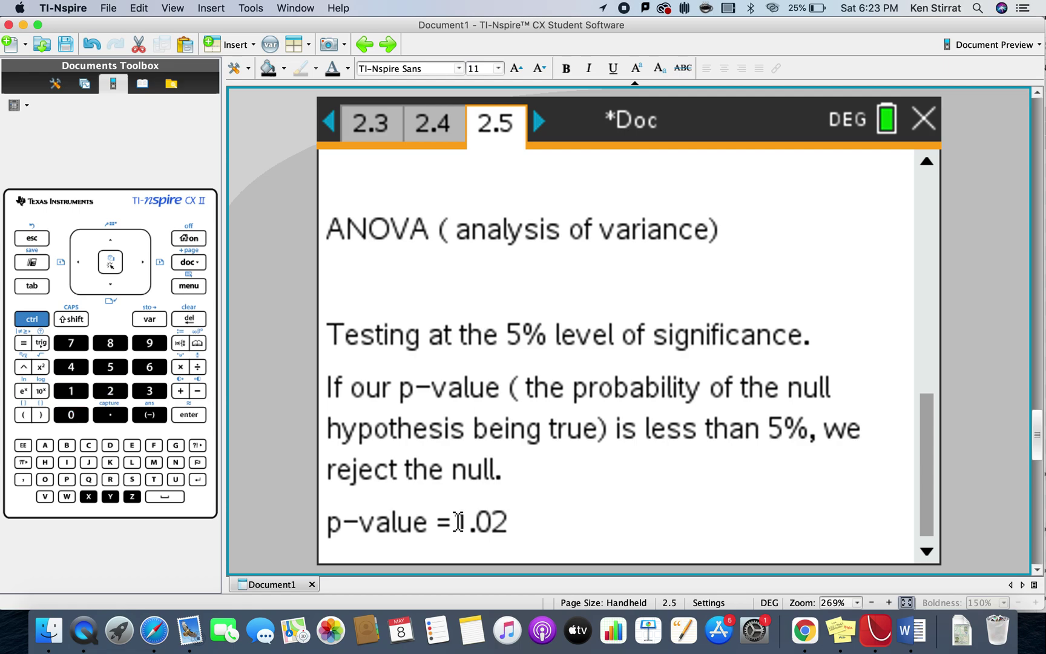
text(%)
Step: Page back to the ANOVA results spreadsheet, then forward again to page 2.5
click(329, 122)
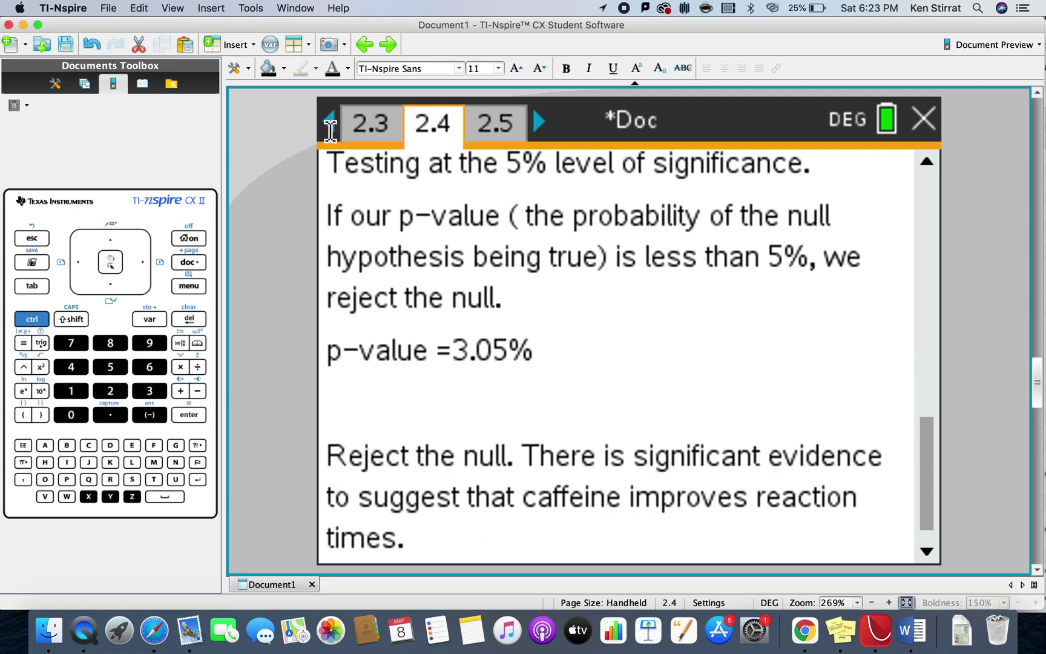
click(330, 124)
click(331, 124)
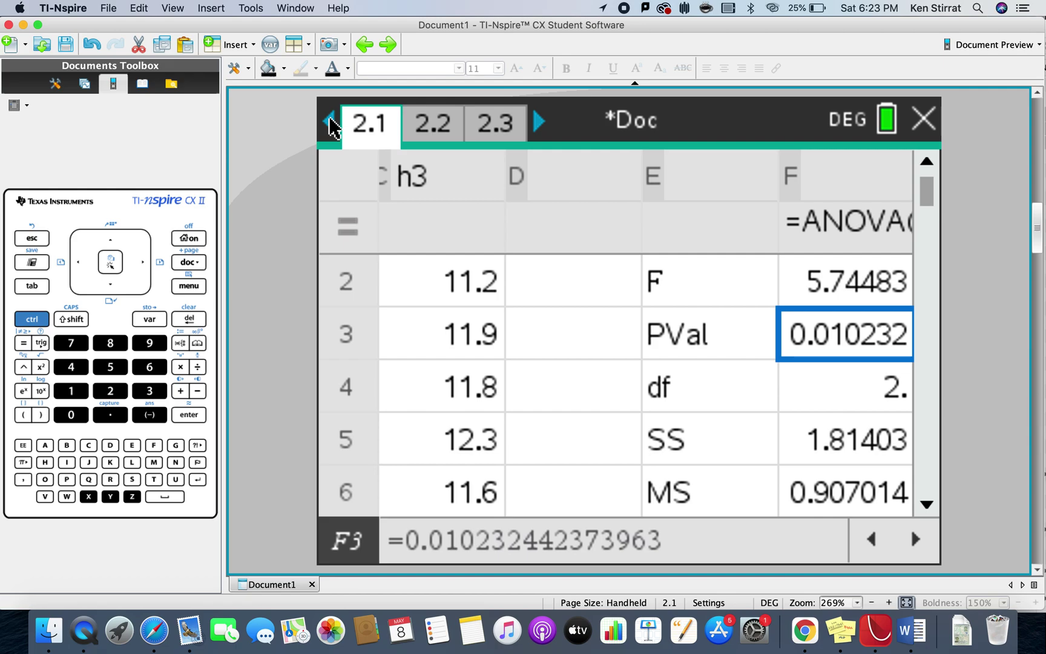
click(537, 121)
click(537, 121)
click(537, 122)
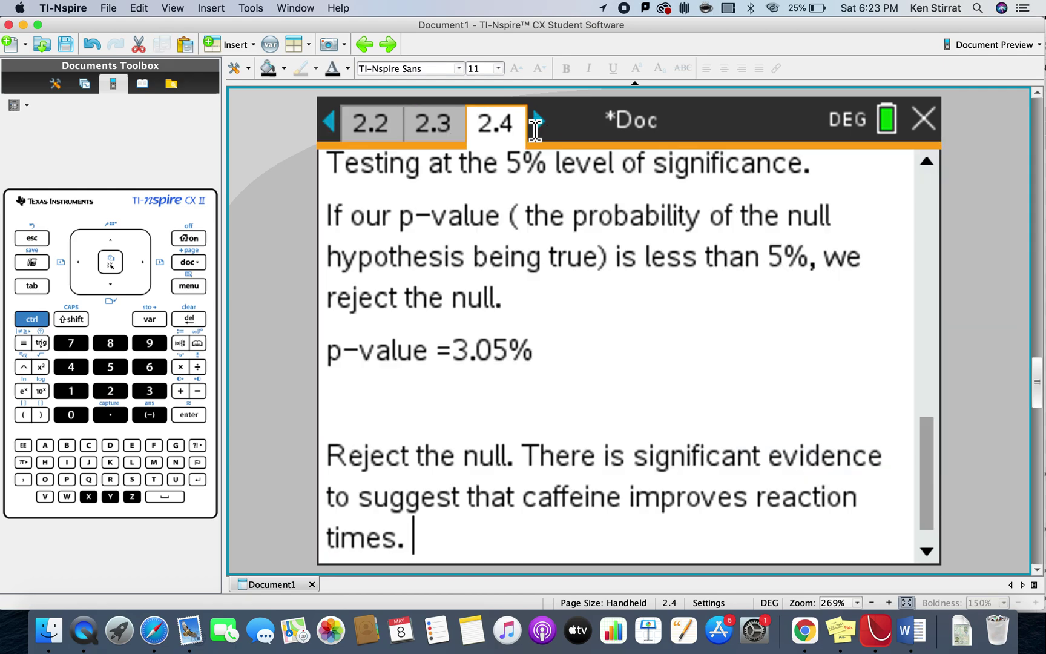
click(537, 122)
Step: On a new line, write that the null is rejected and at least two population means differ
click(663, 492)
key(Return)
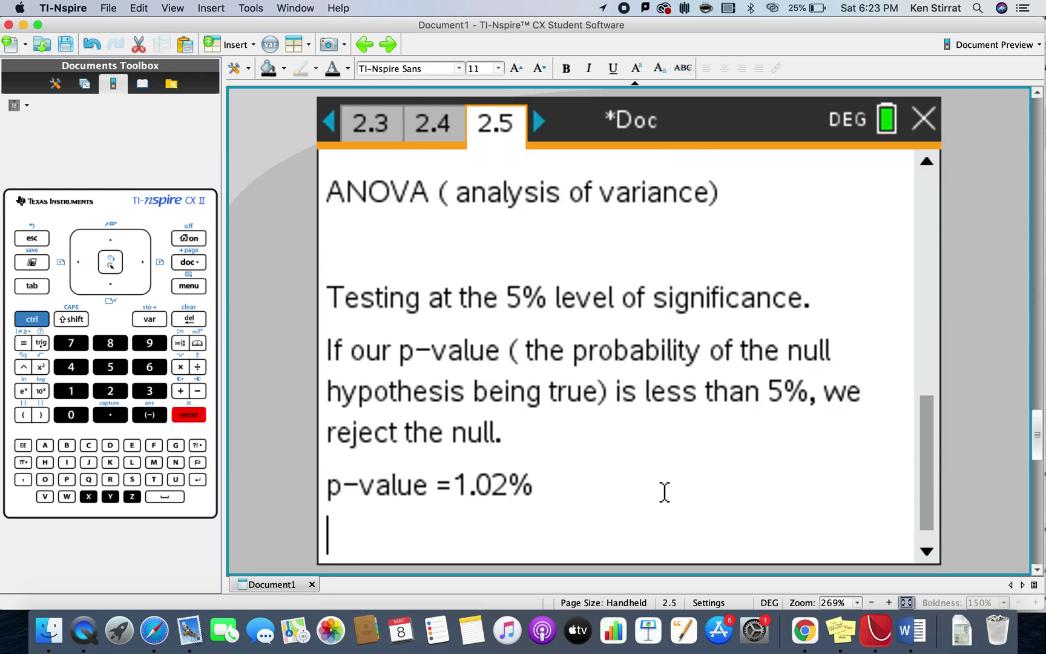
text(Reject)
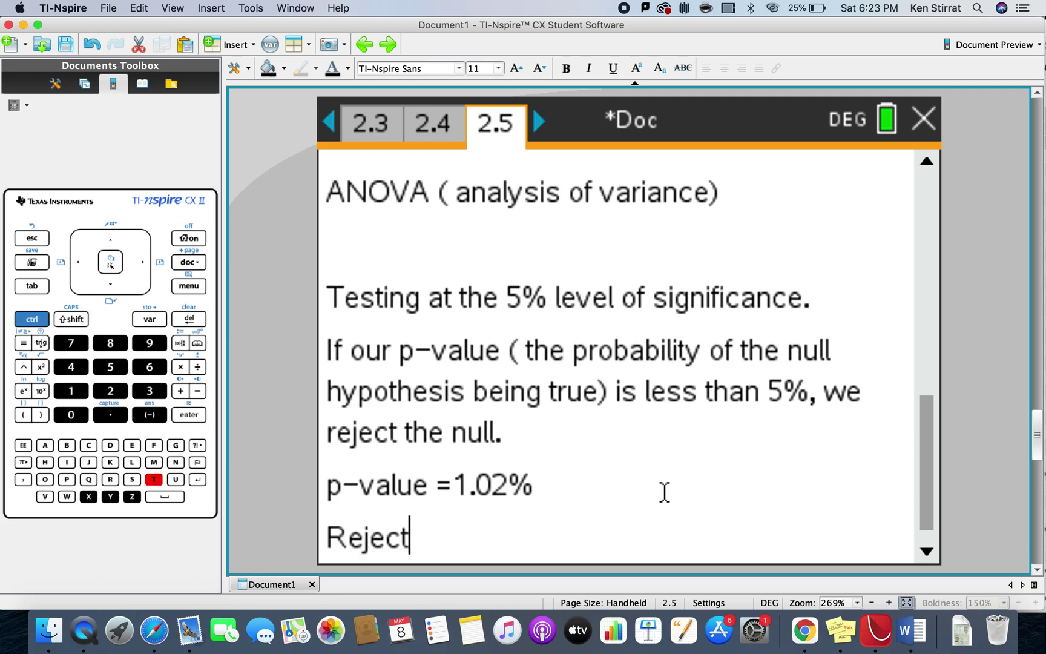
text( the null )
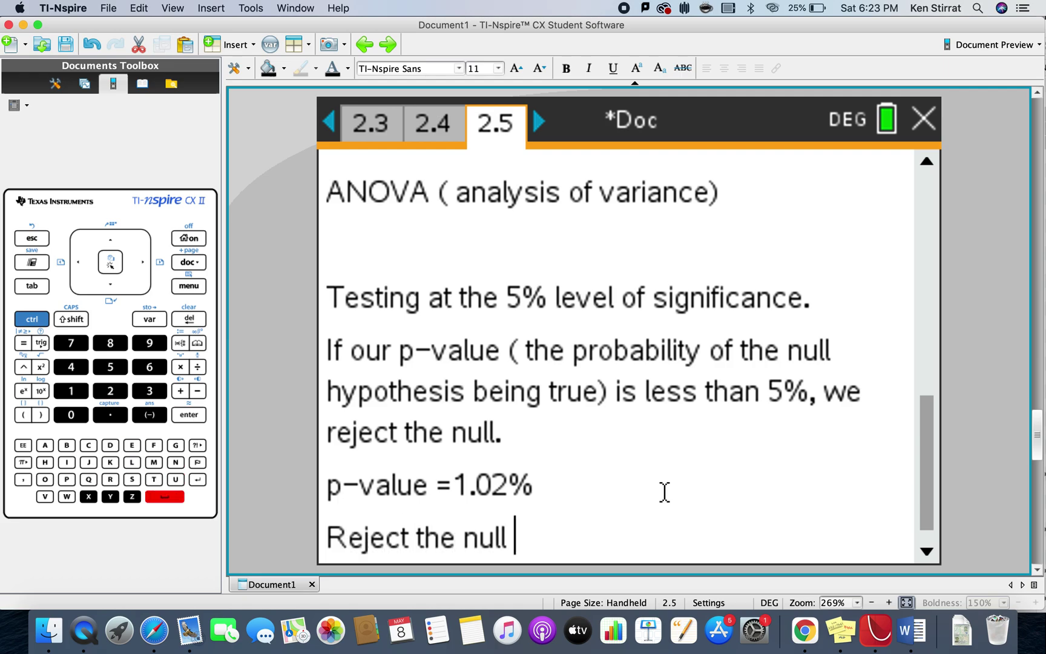
text(hypothesis)
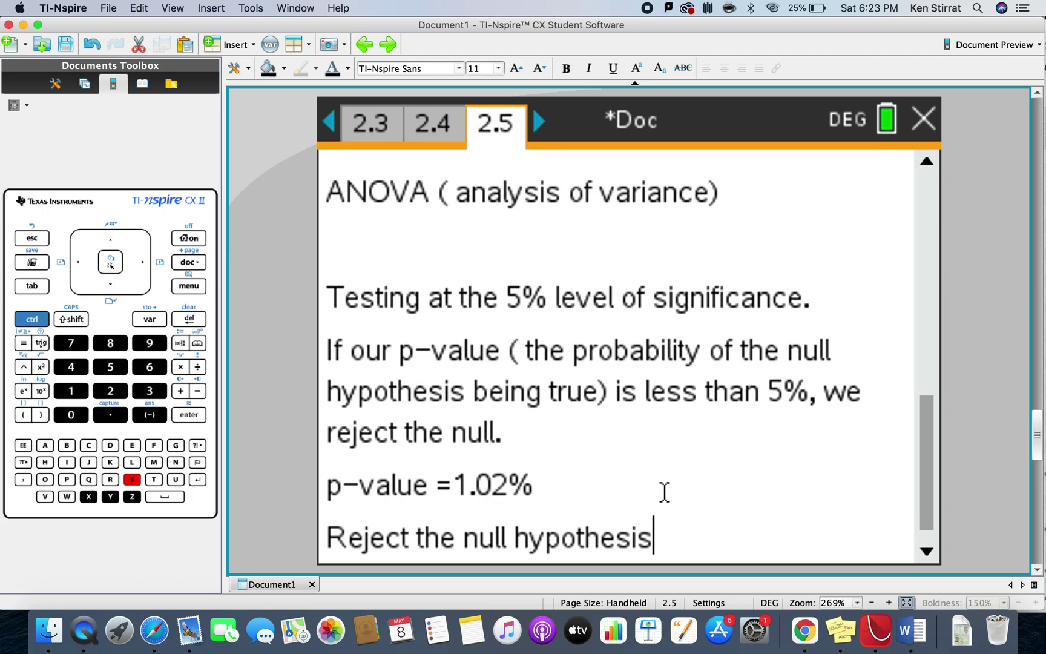
text(. The)
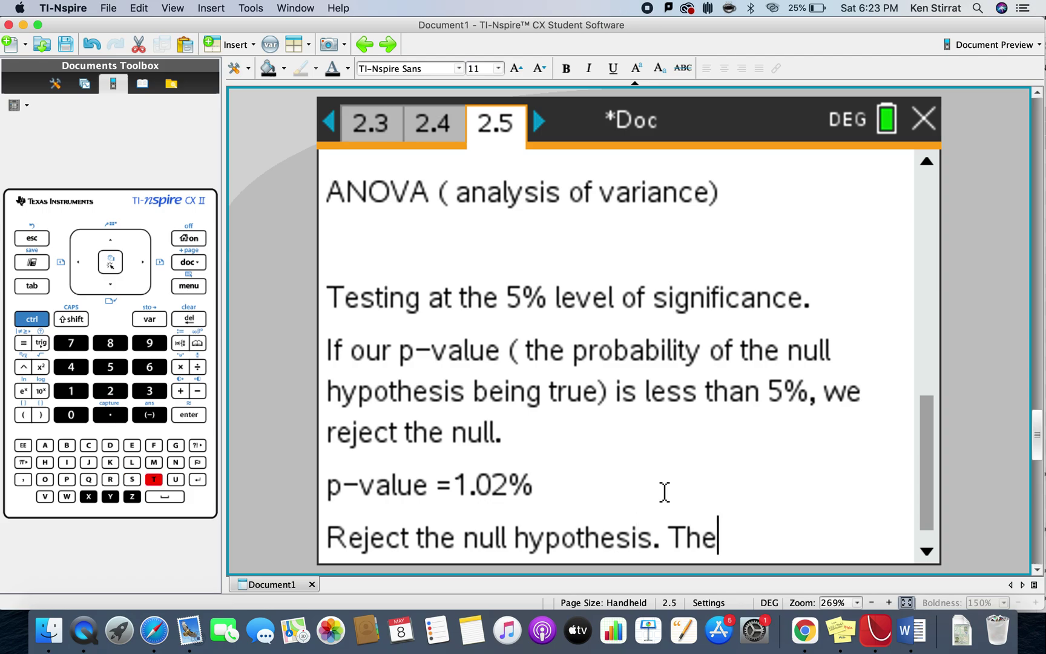
text(re is signi)
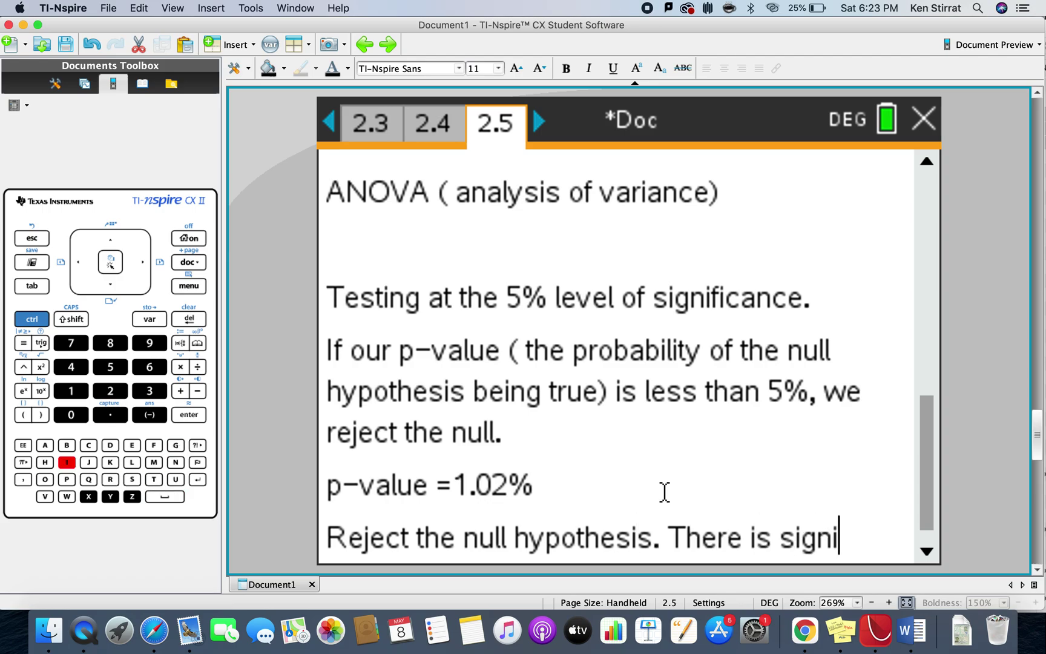
text(ficant eviden)
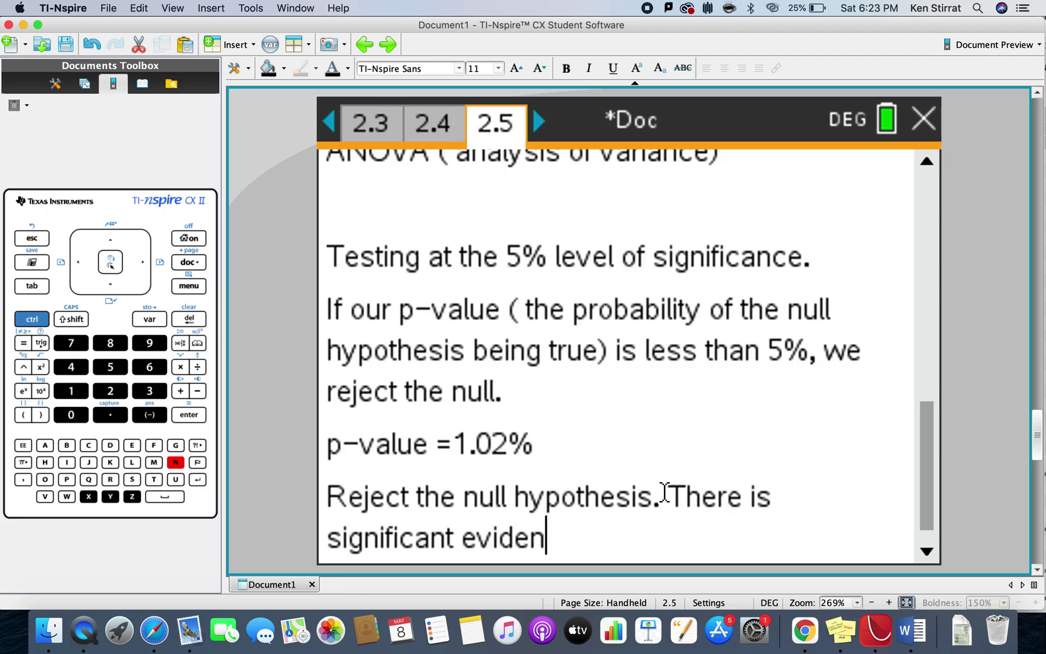
text(ce to suggest)
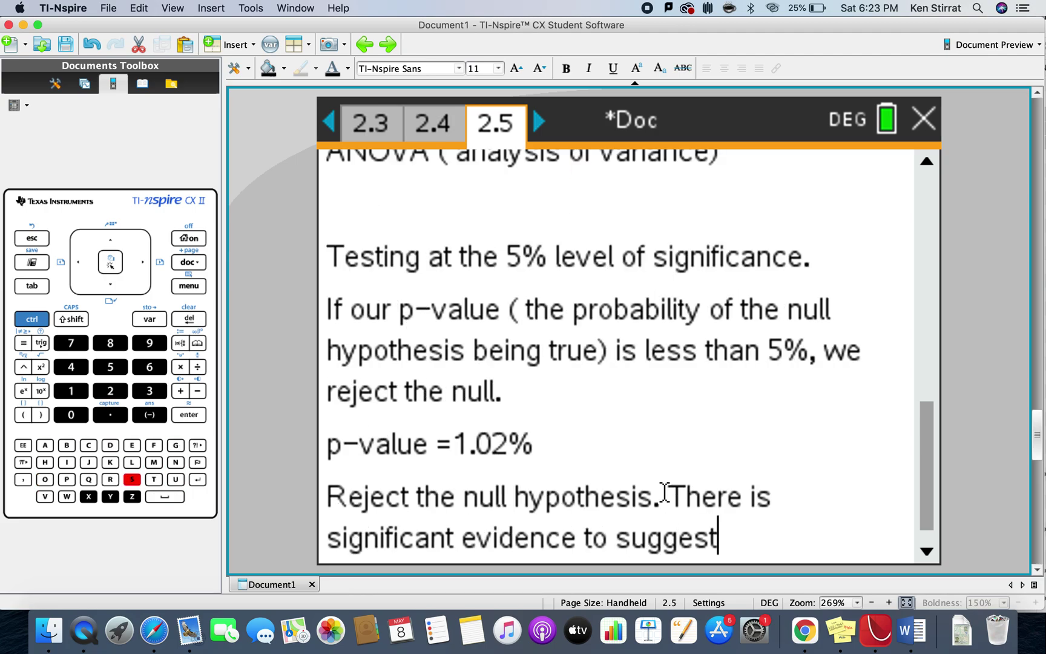
text( that the)
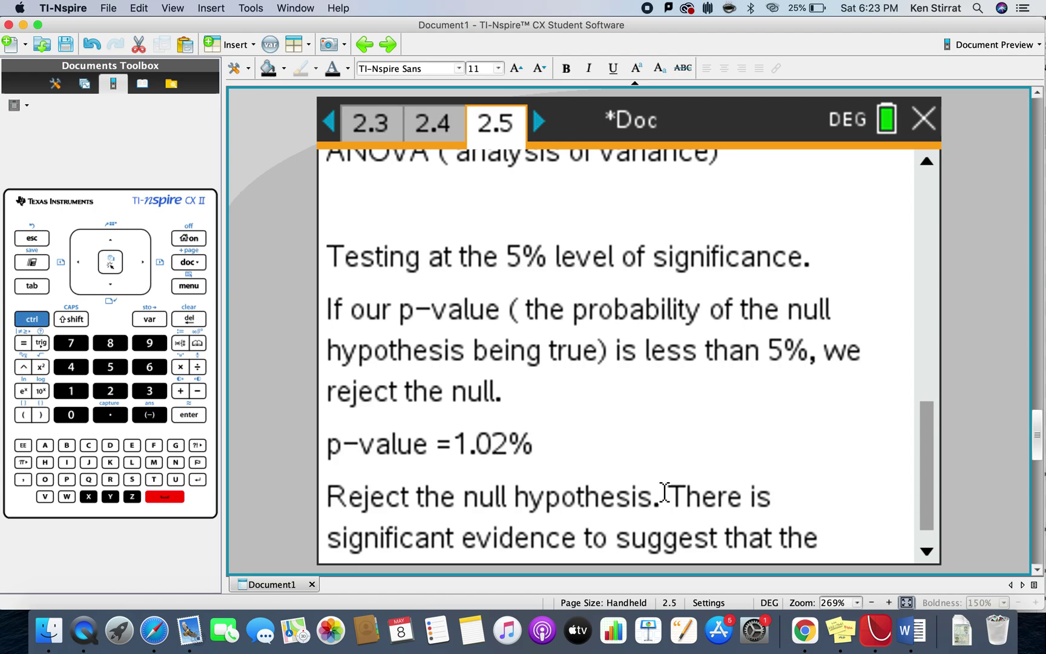
text( pop)
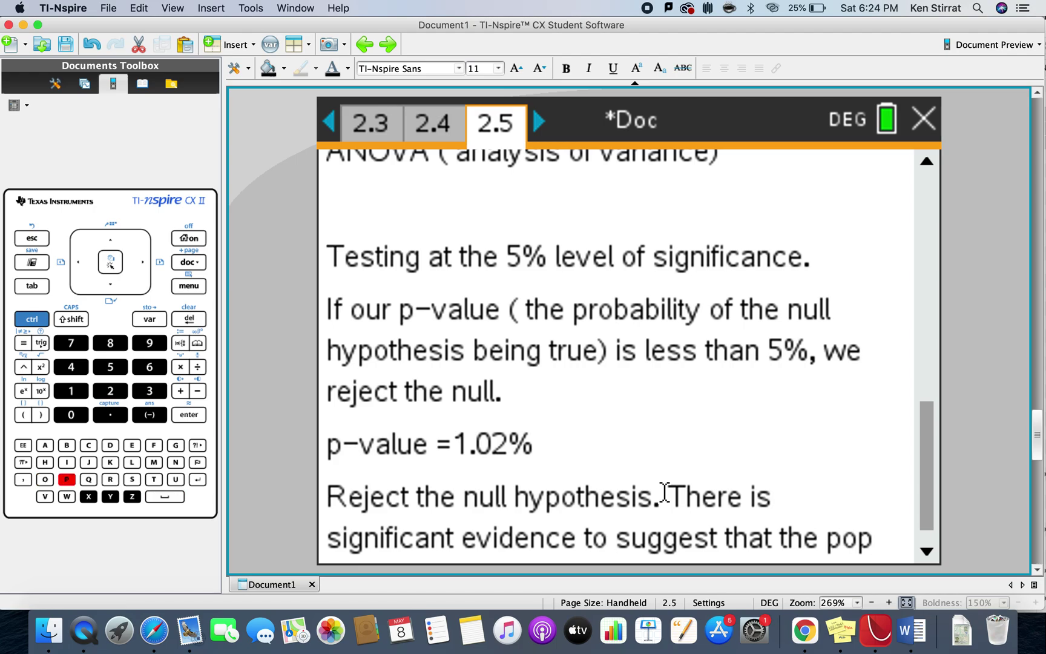
key(BackSpace)
key(BackSpace)
key(BackSpace)
key(BackSpace)
key(BackSpace)
key(BackSpace)
key(BackSpace)
text(at)
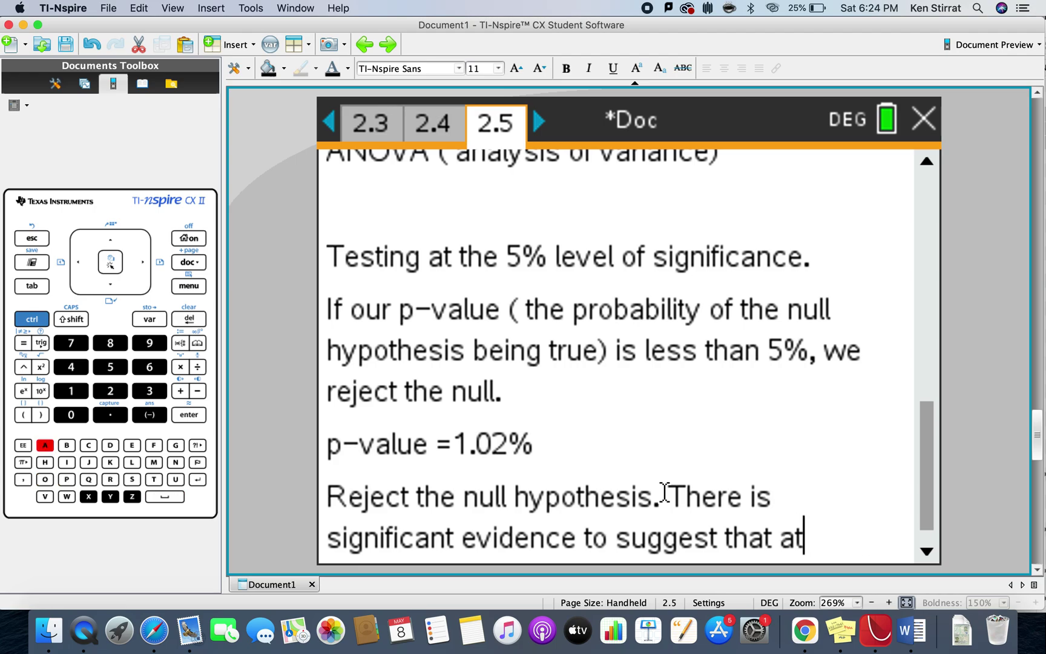
text( least two o)
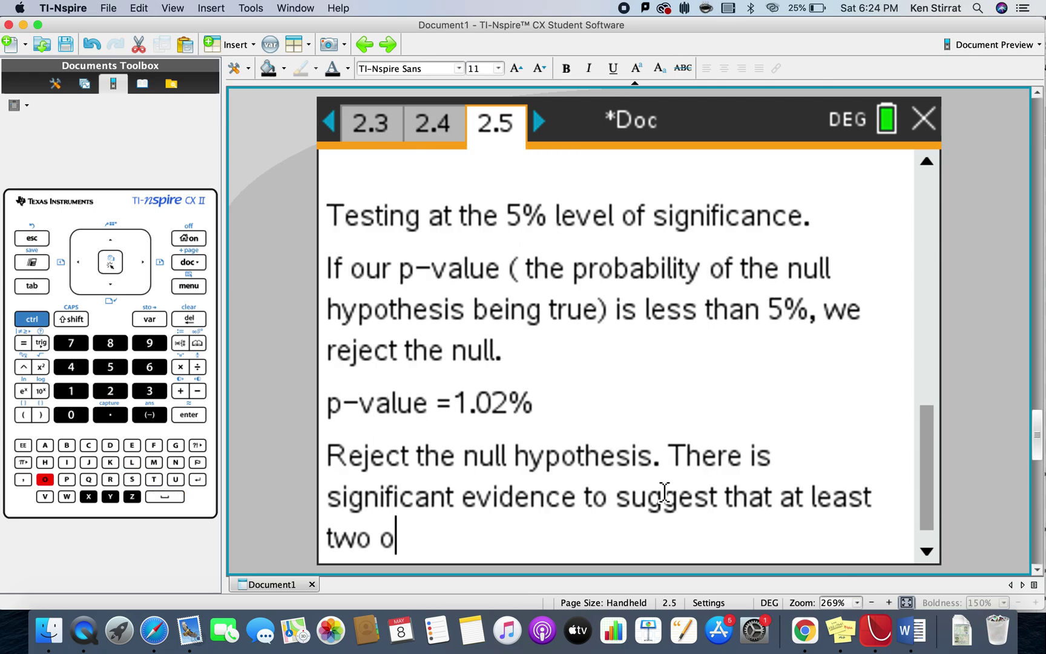
text(f the population)
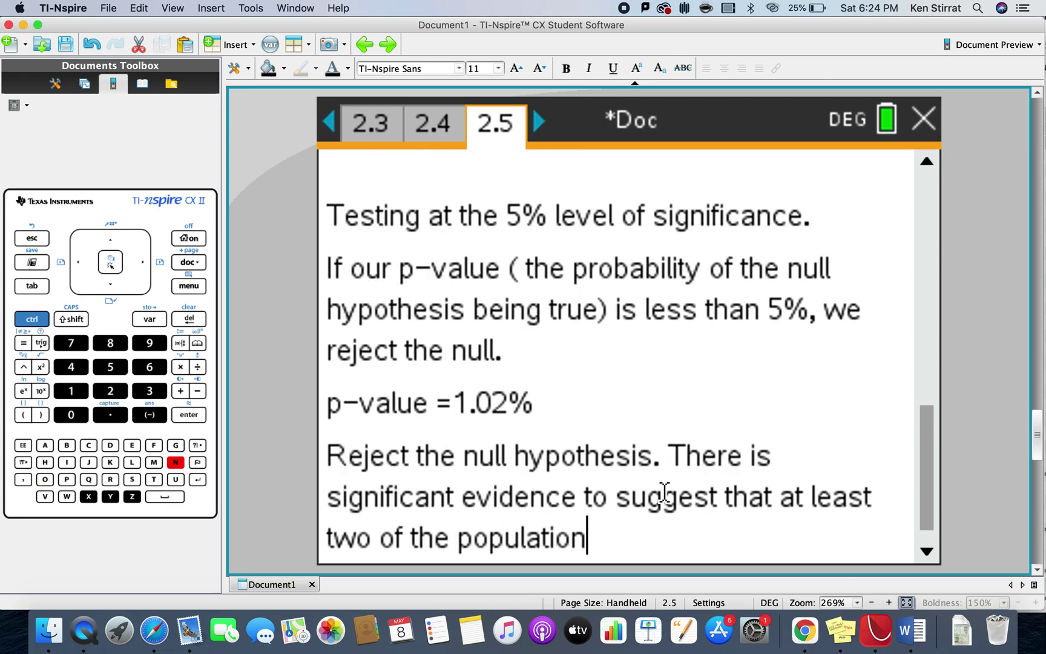
text( means are dif)
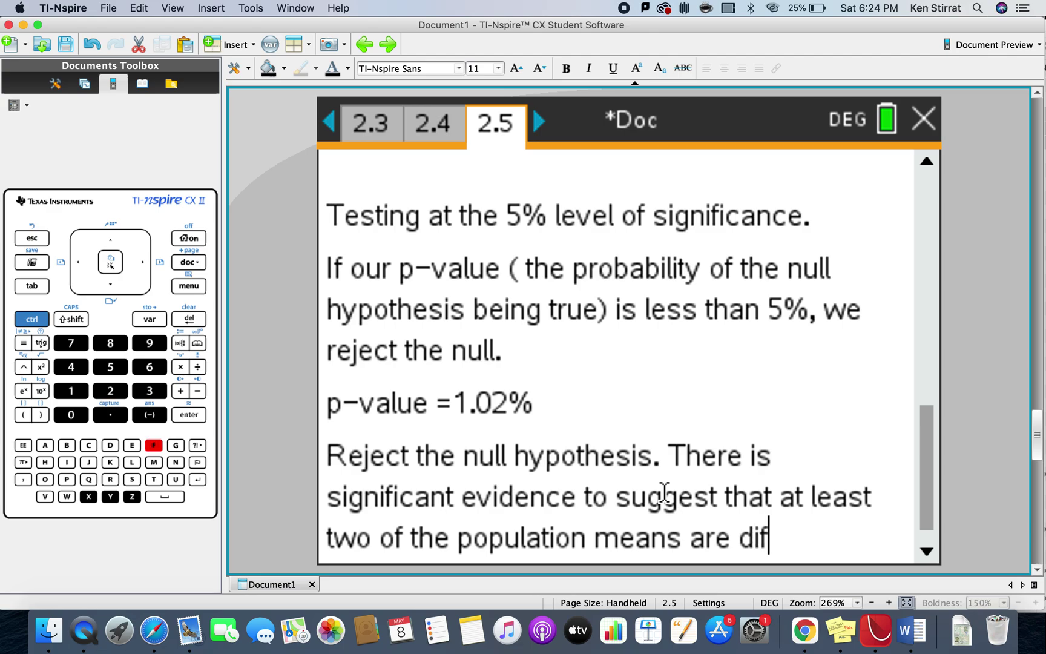
text(ferent.)
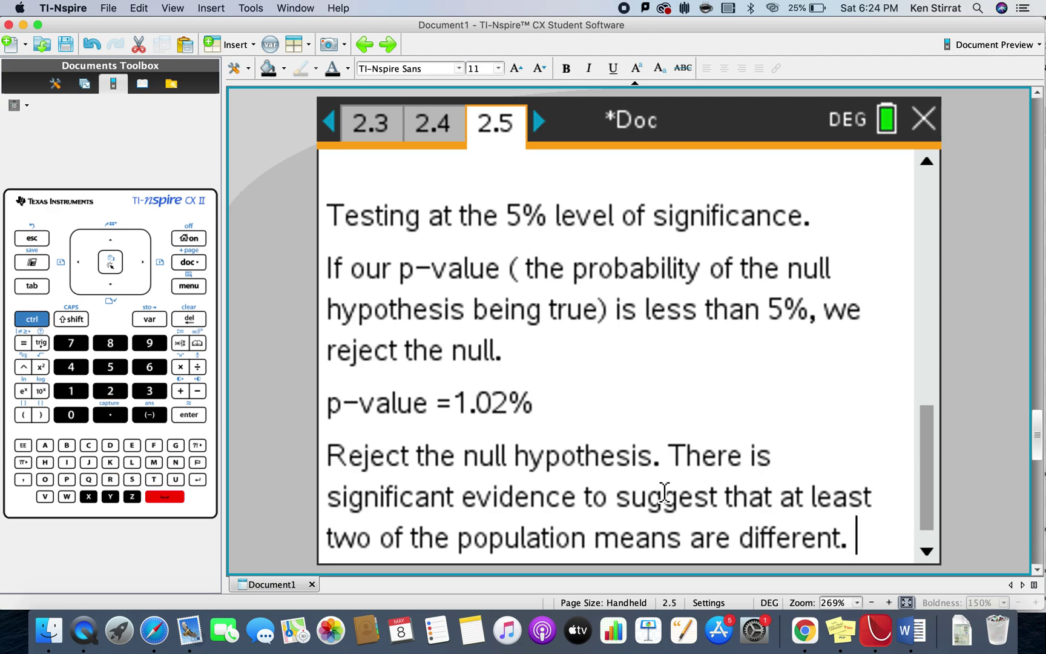
Step: Reword the sentence to end 'significantly different from each other.'
drag(462, 497, 332, 498)
key(super+x)
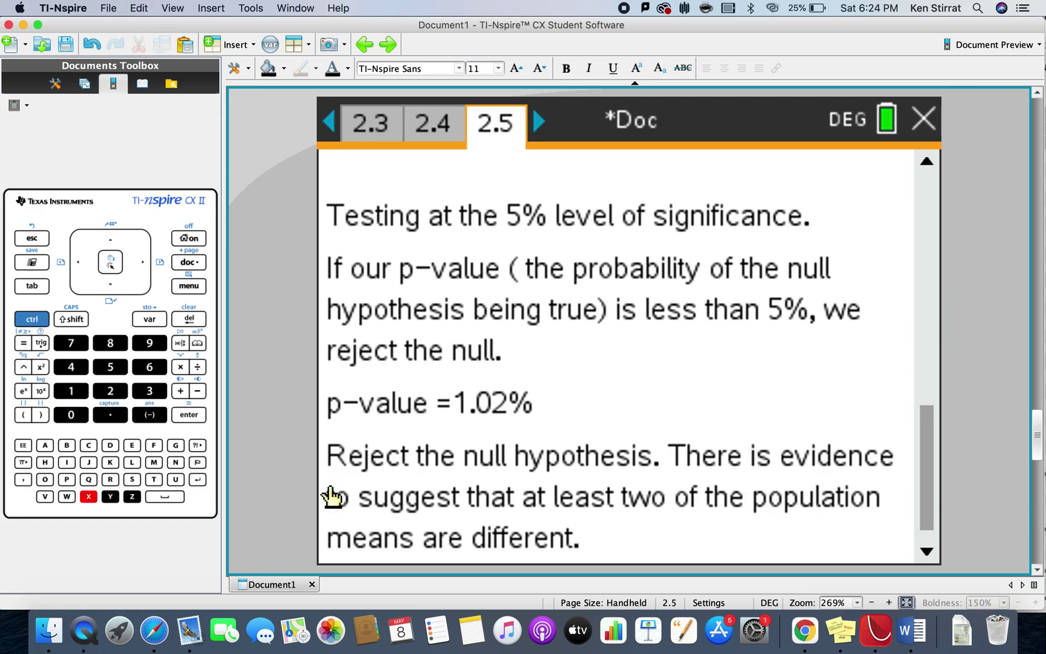
click(474, 539)
key(super+v)
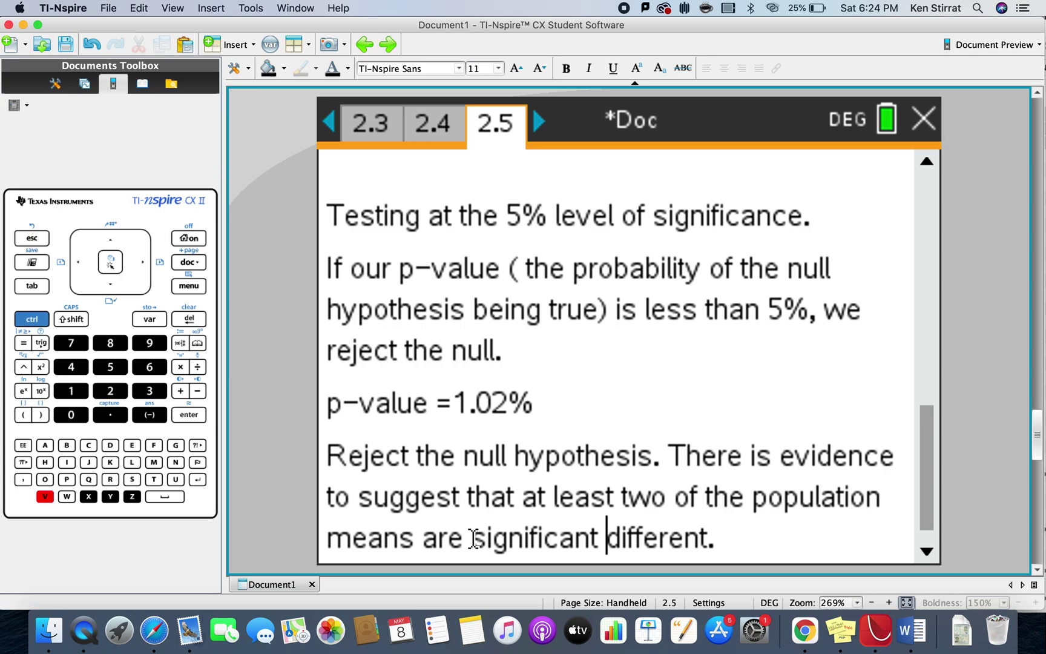
key(BackSpace)
text(ly)
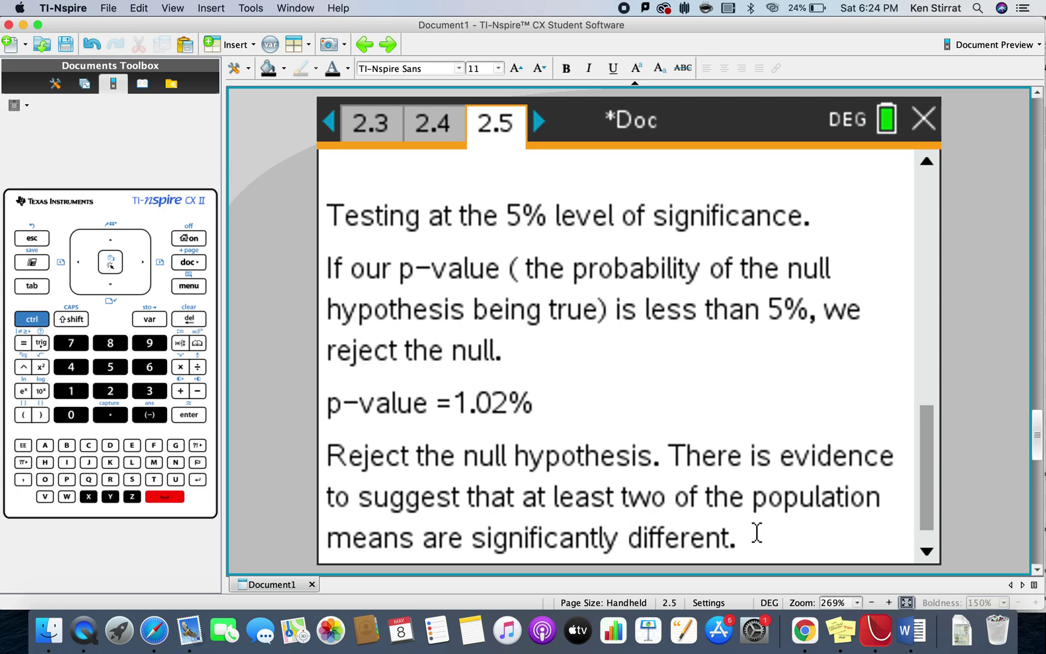
click(738, 539)
key(BackSpace)
text(from each other.)
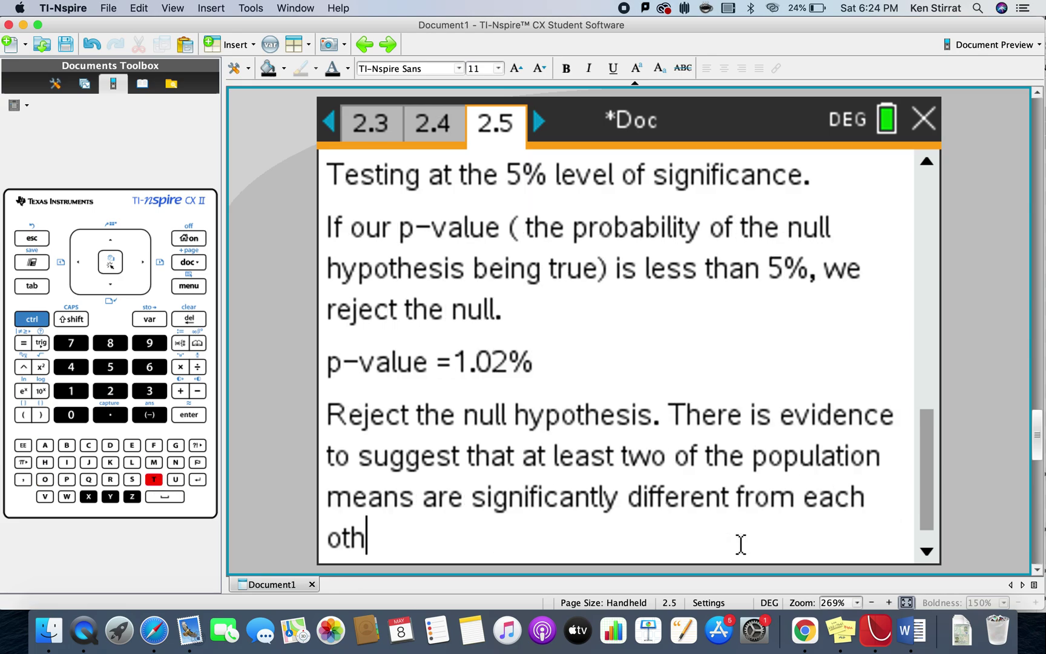
Step: Page back to 2.2 and read the medians of the h3, h2 and h1 box plots
click(436, 129)
click(362, 136)
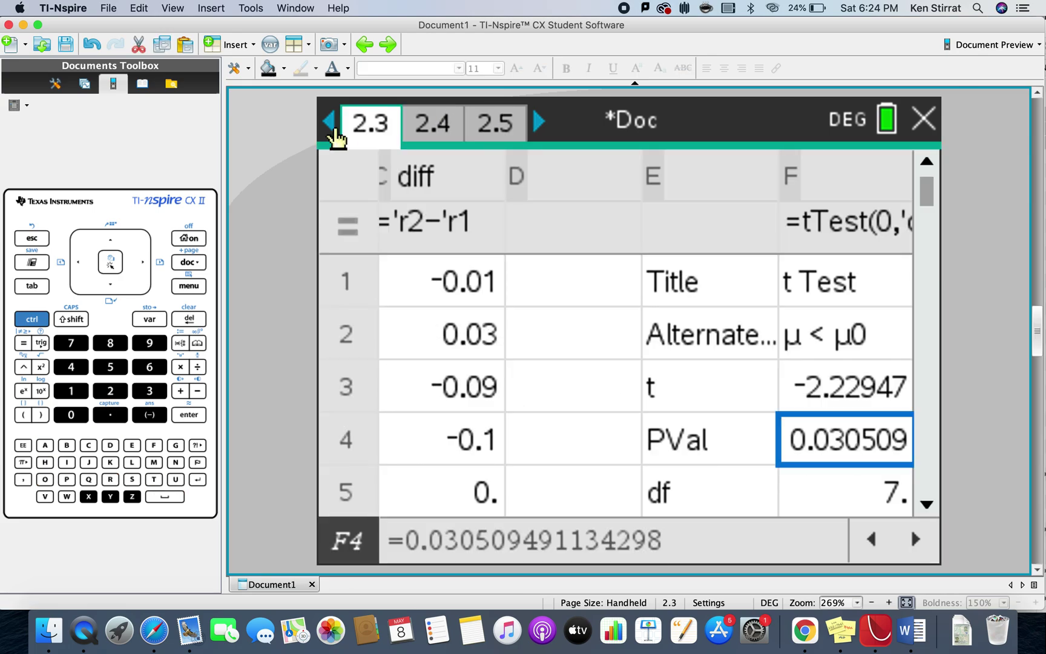
click(329, 126)
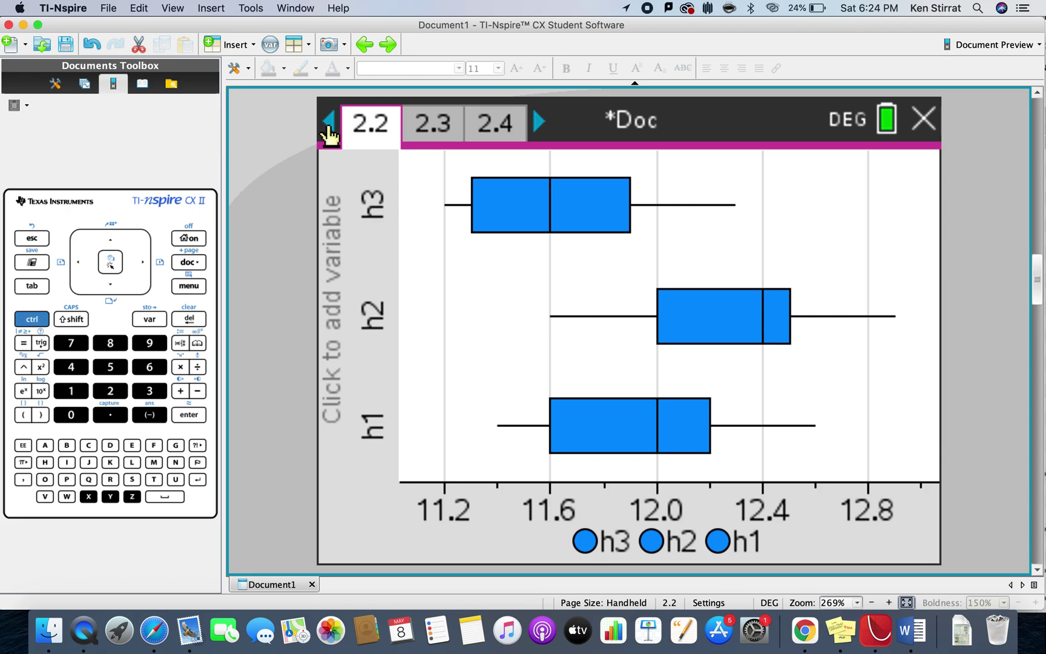
mouse_move(729, 315)
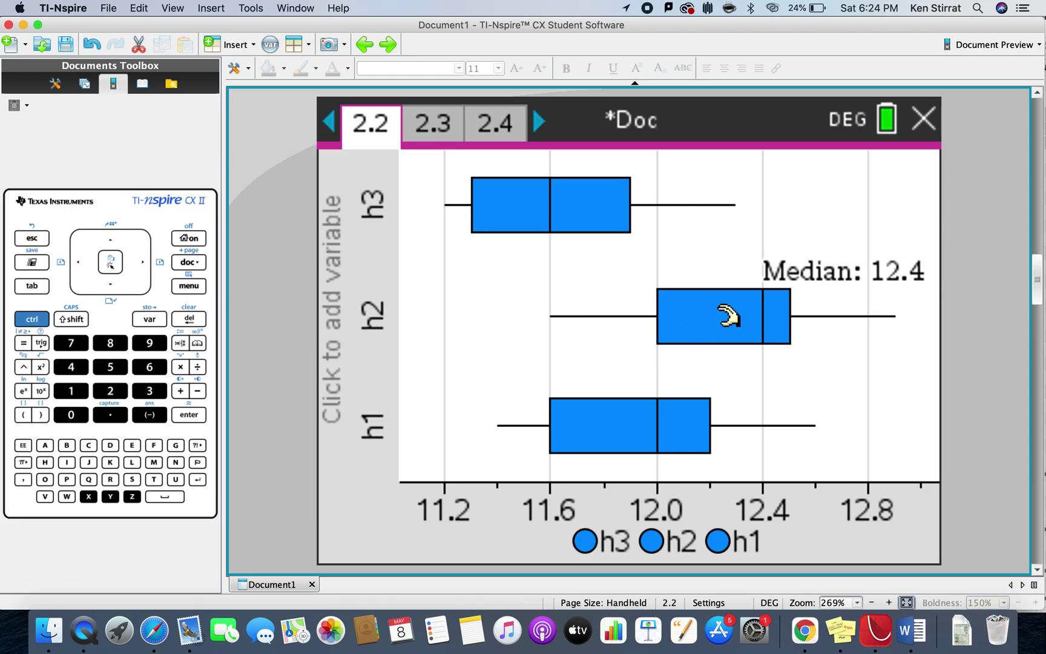
mouse_move(581, 215)
mouse_move(689, 431)
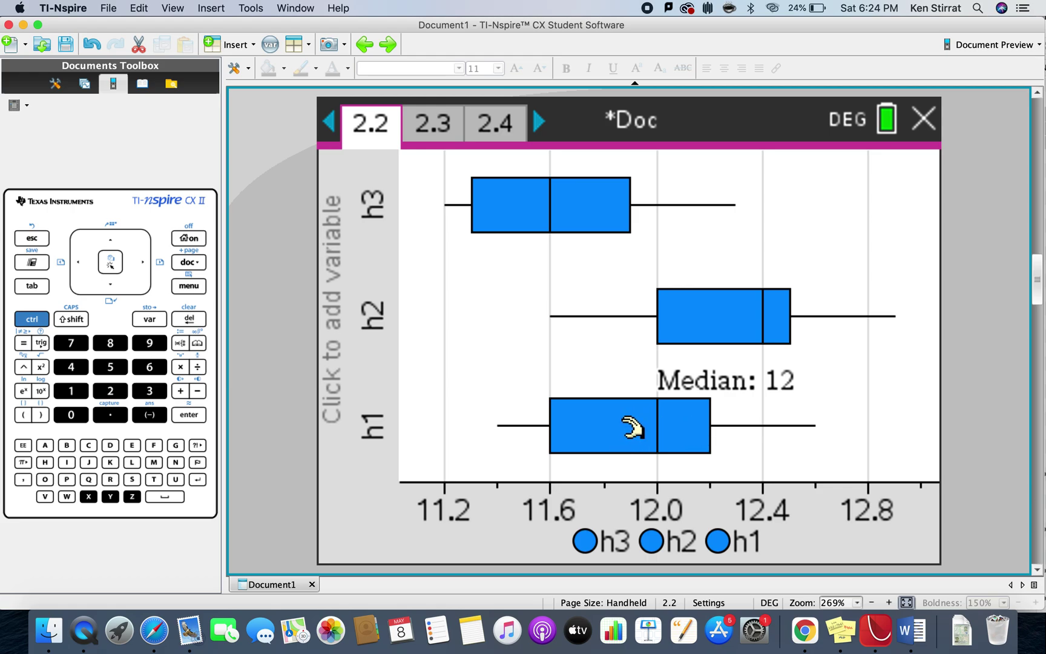
mouse_move(534, 206)
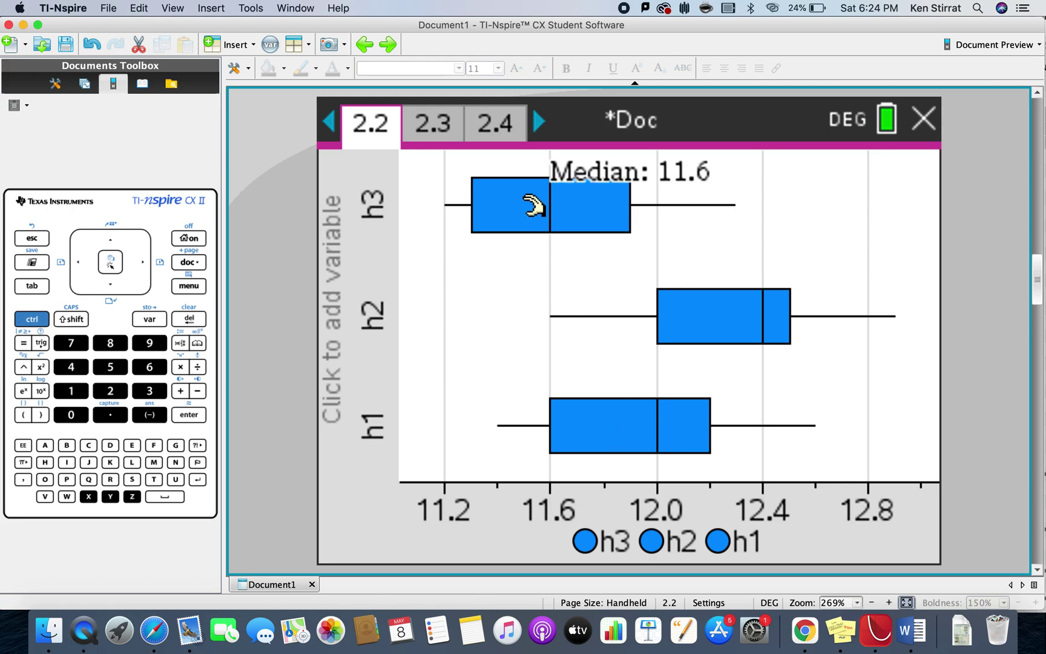